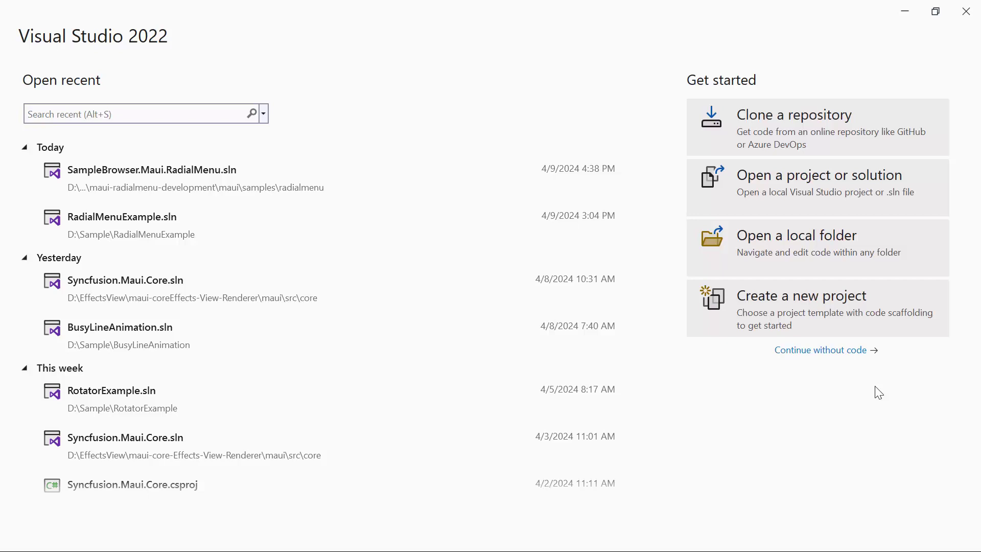
Create the TreeMapExample .NET MAUI App project in D:\Sample, targeting .NET 8.0
left_click(822, 313)
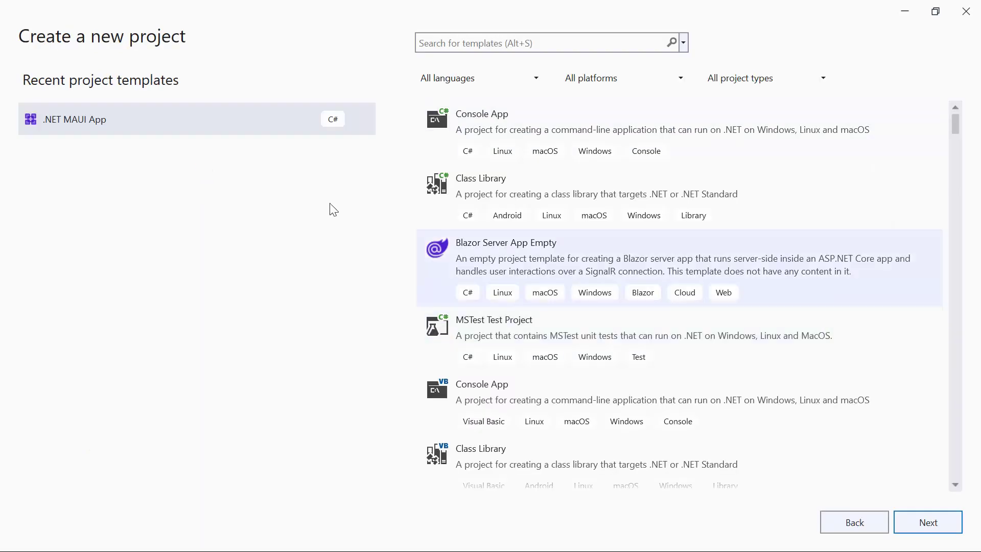
left_click(239, 130)
left_click(913, 517)
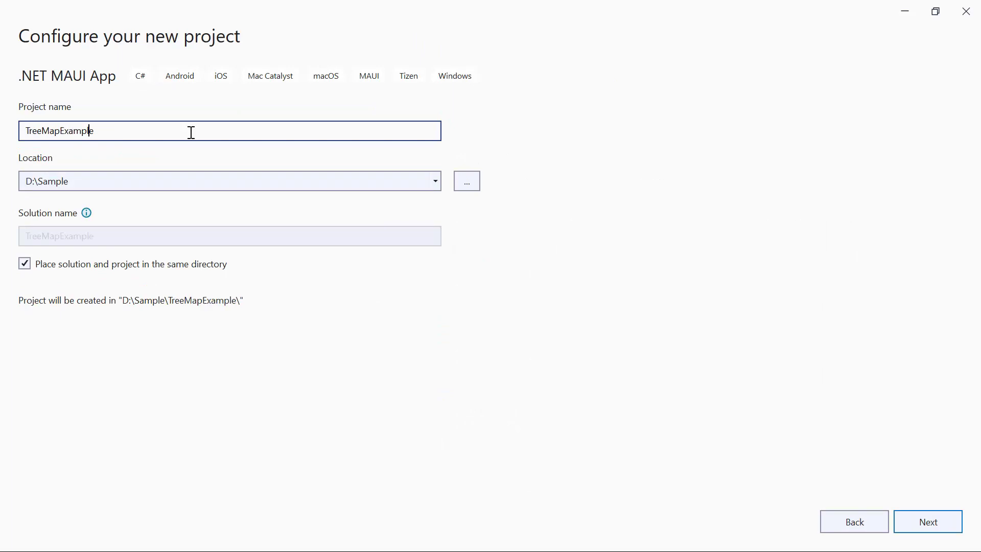
left_click(928, 520)
left_click(928, 520)
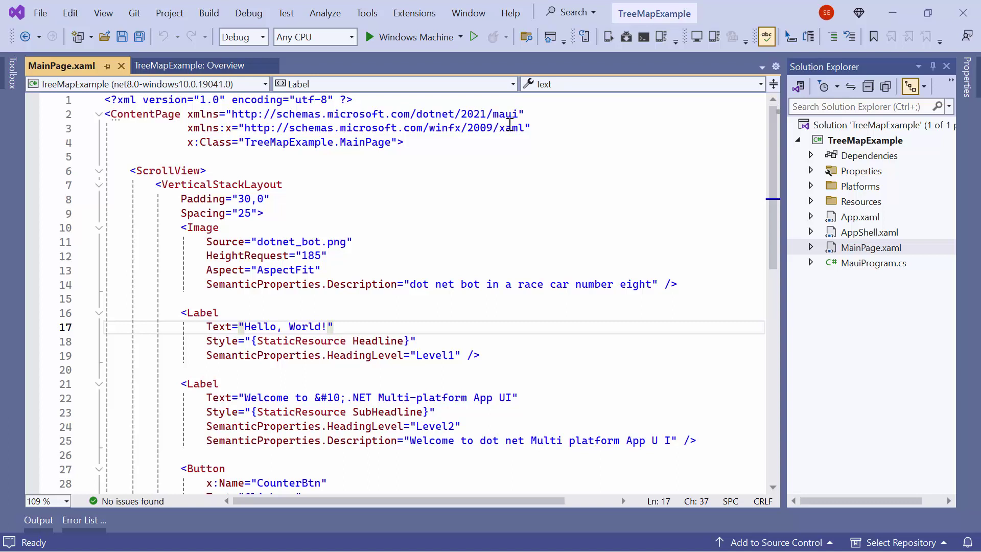
Select the Pixel 5 - API 34 Android emulator and run the default app on it
left_click(459, 36)
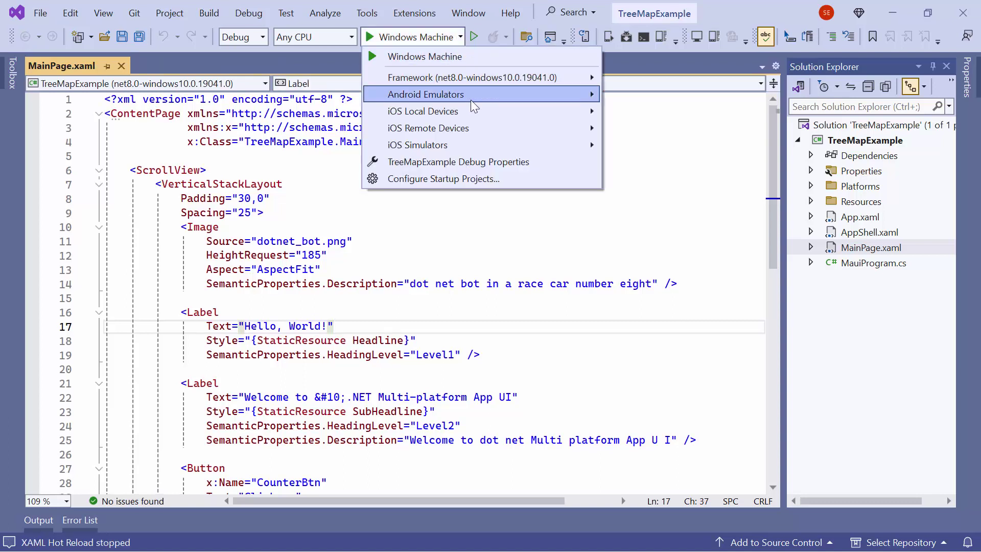
mouse_move(460, 95)
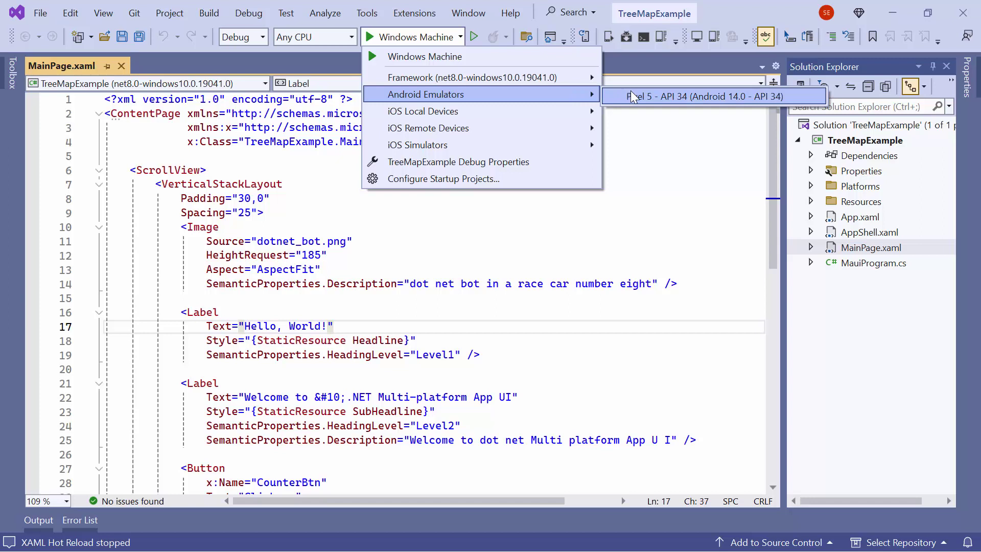
left_click(651, 100)
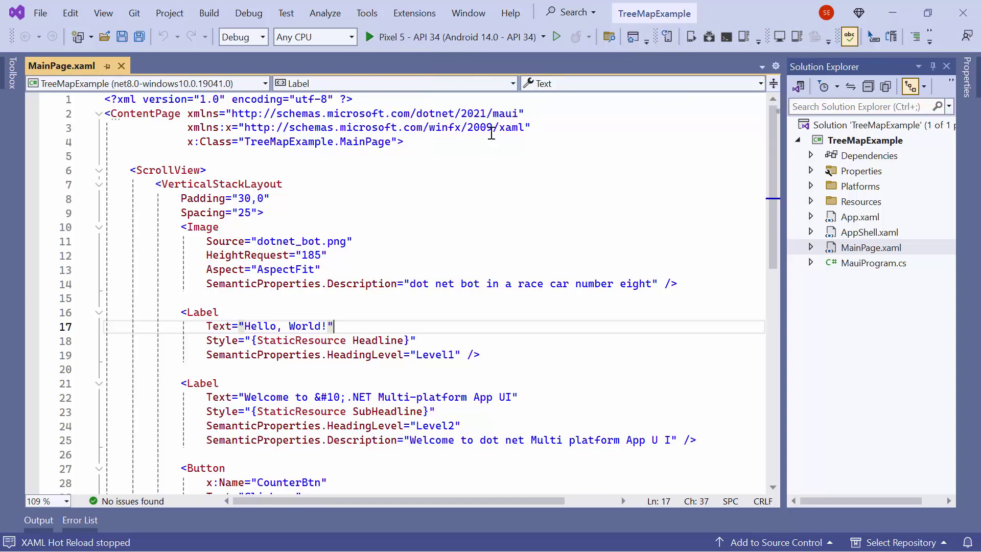
left_click(450, 39)
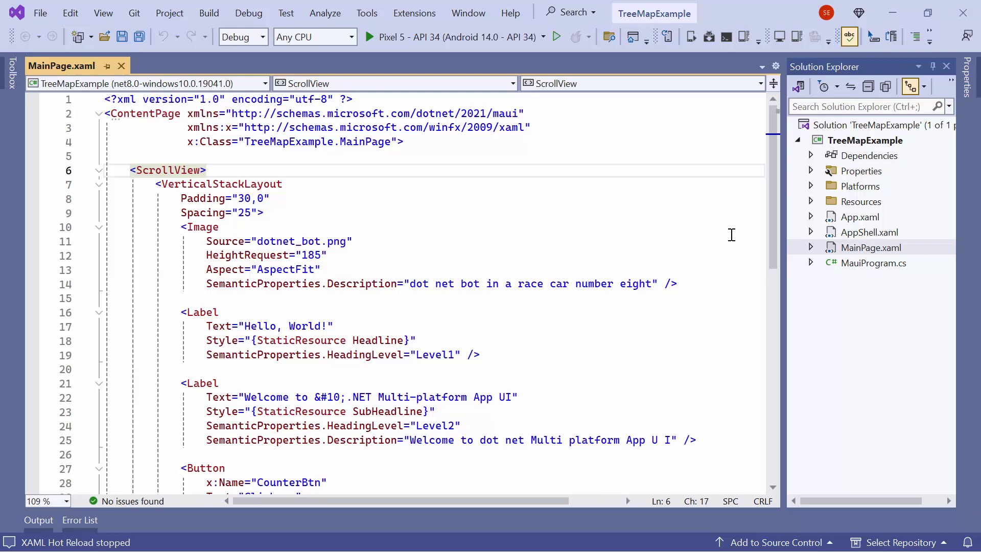
Find Syncfusion.Maui.TreeMap in NuGet and install version 25.1.39 into TreeMapExample
right_click(834, 140)
mouse_move(762, 280)
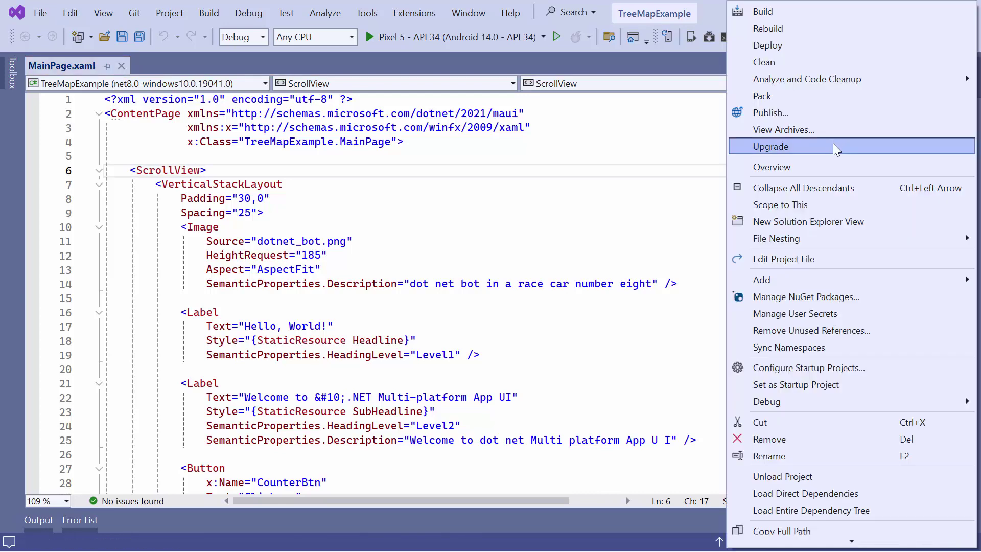
left_click(793, 299)
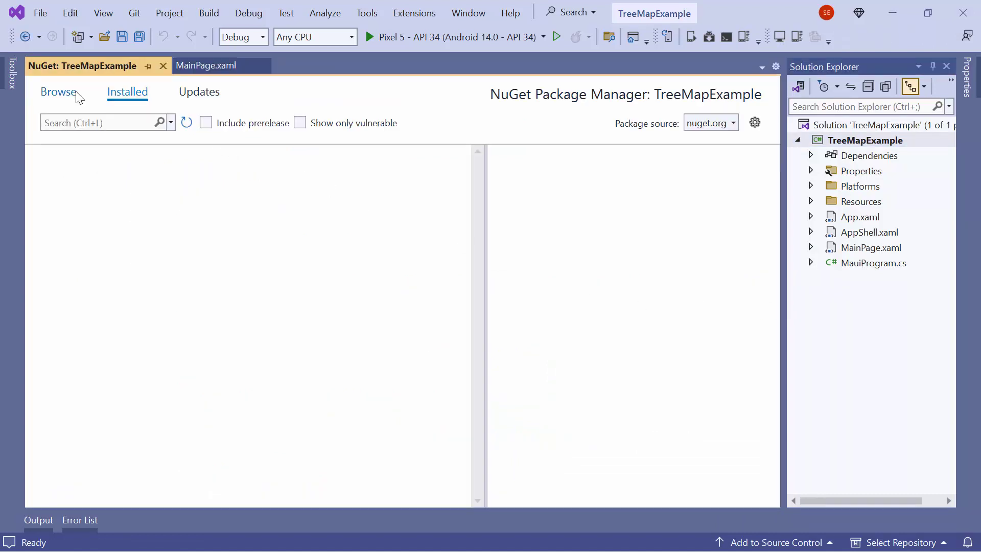
left_click(58, 91)
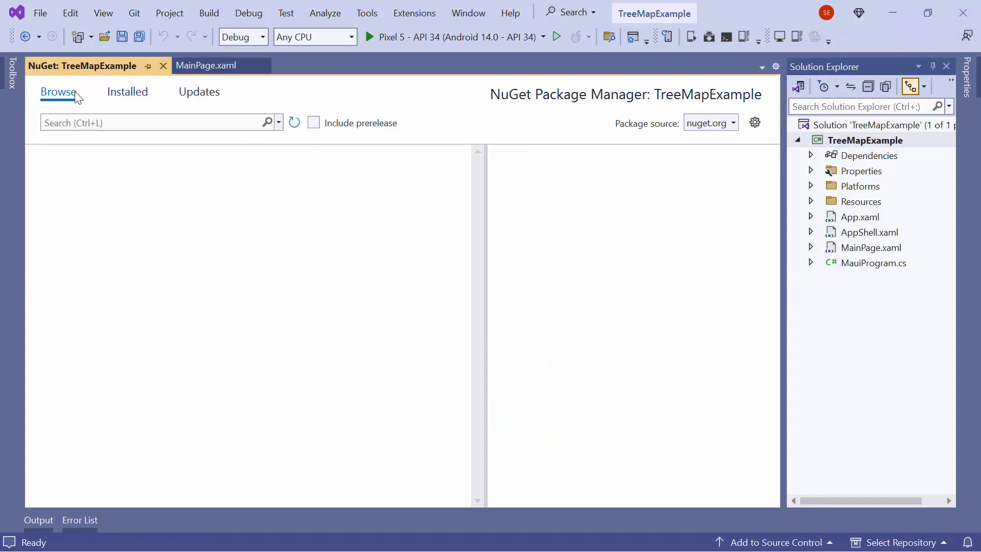
left_click(96, 125)
type("Syncfusion")
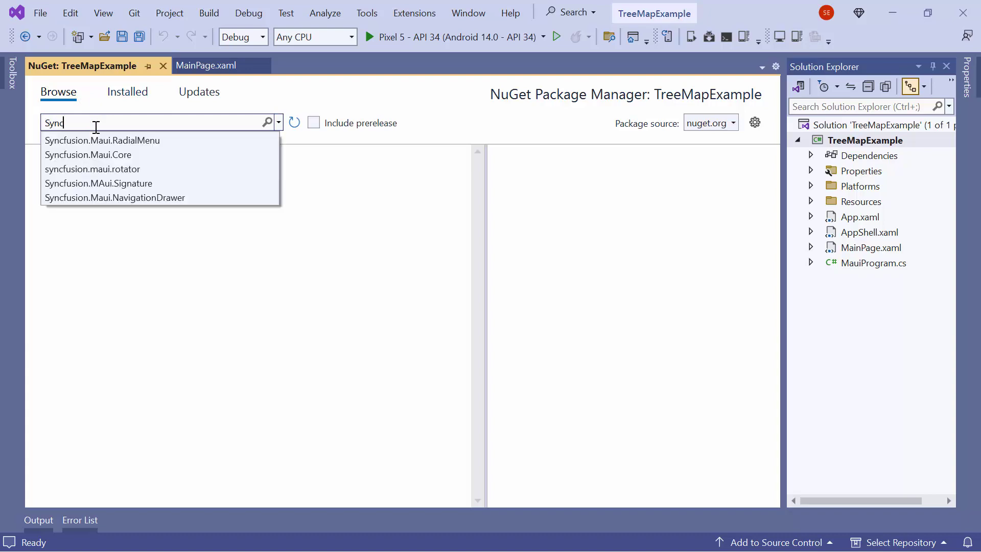
type(".Maui.TreeMap")
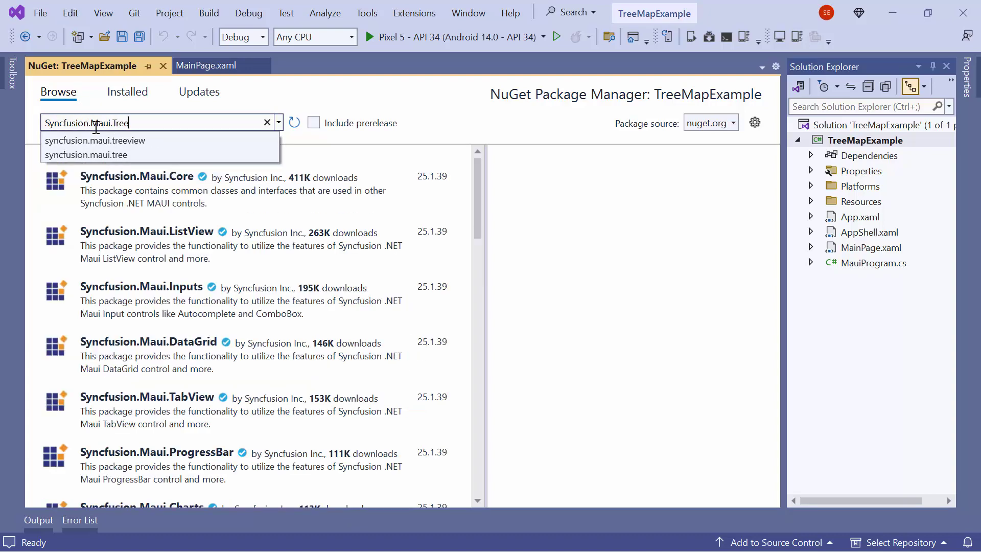
left_click(182, 211)
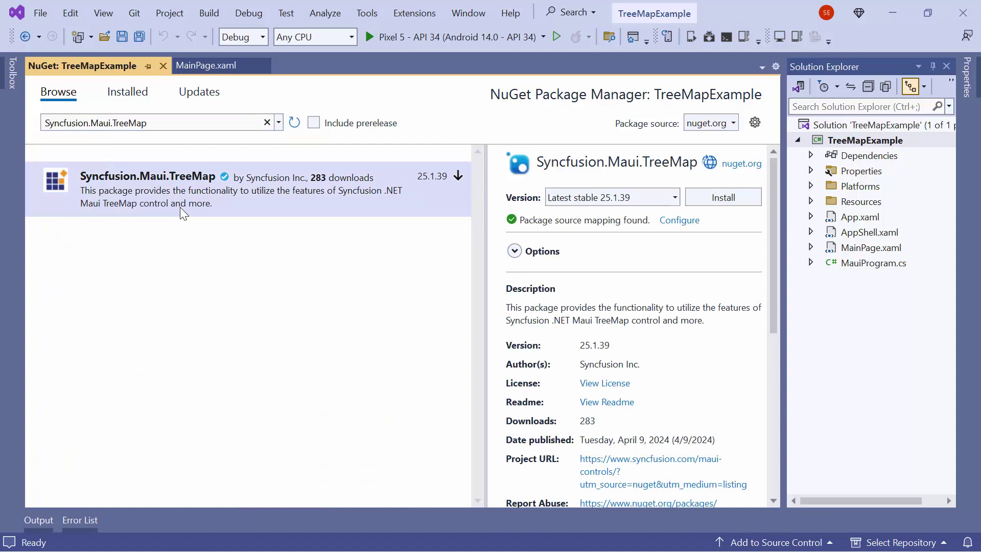
left_click(723, 198)
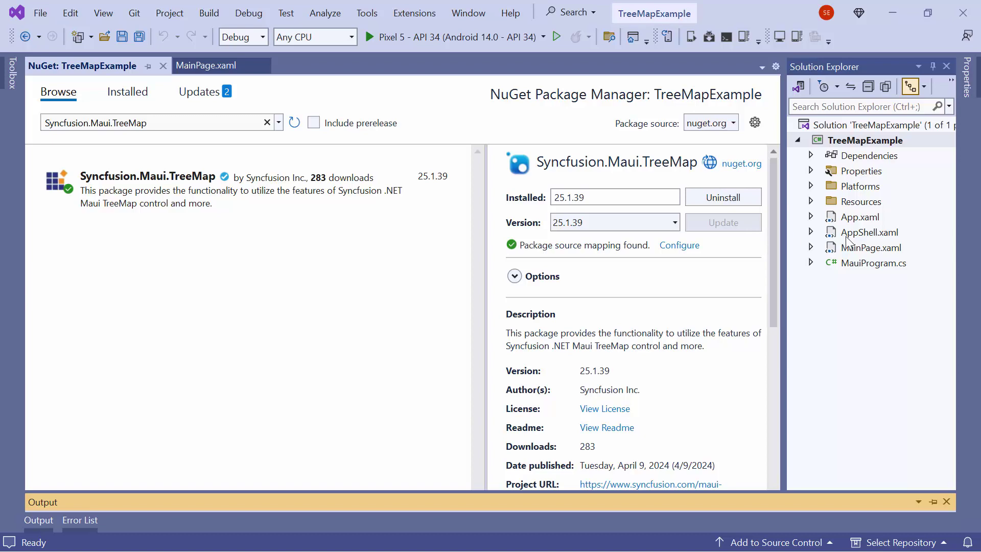
left_click(871, 263)
Add ConfigureSyncfusionCore() to the MauiProgram.cs builder chain after UseMauiApp<App>()
left_click(361, 266)
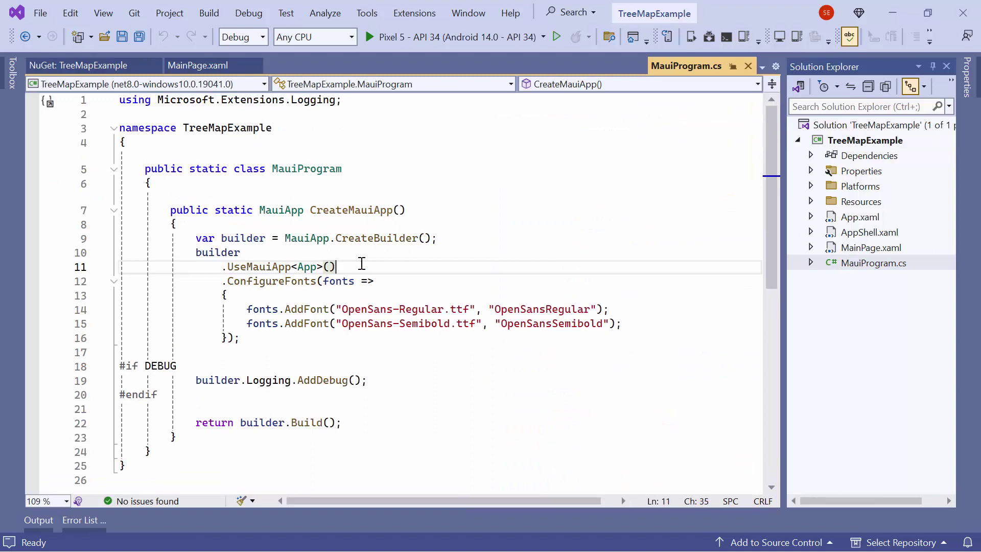
type("using ")
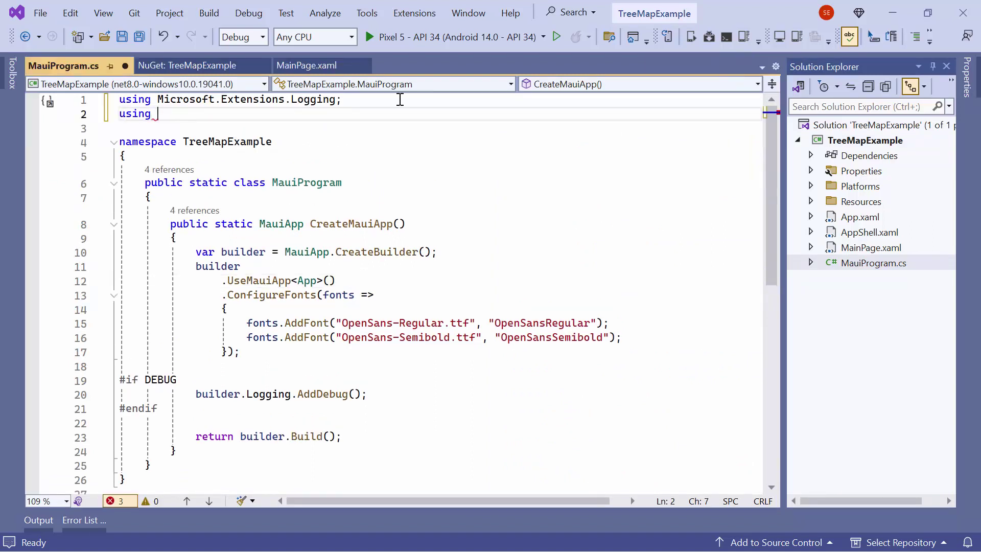
type("Syncfusion.Maui.Core.H")
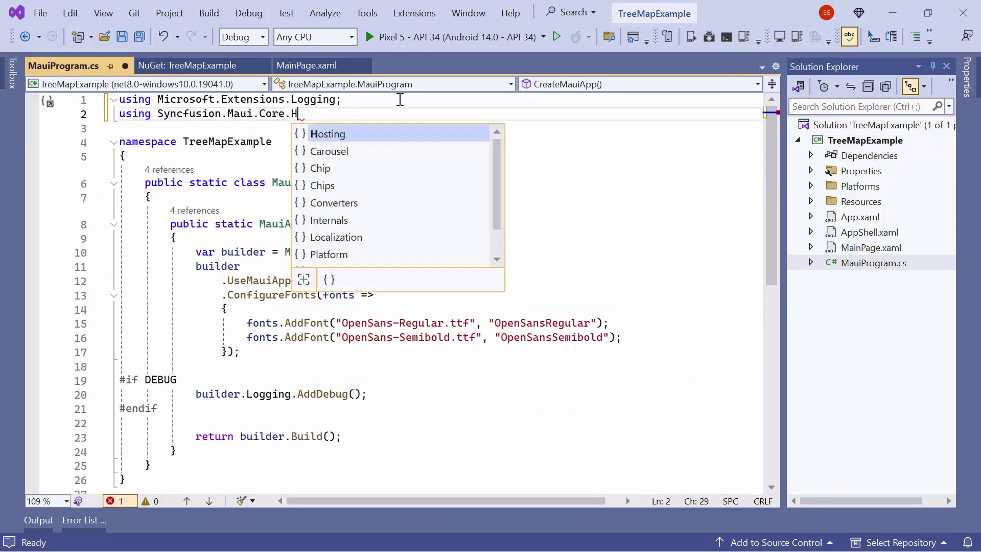
type("osting;")
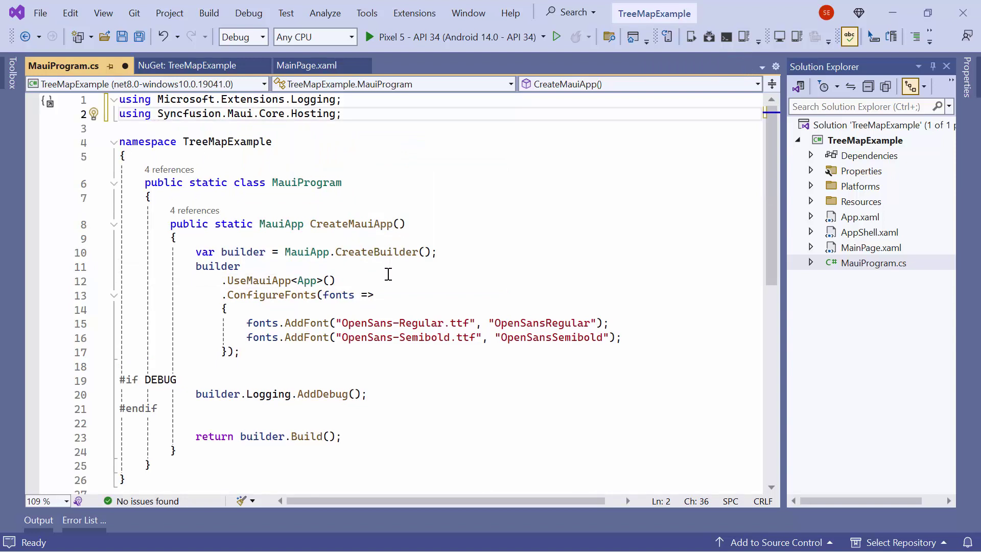
left_click(388, 280)
key("Return")
type(".Conf")
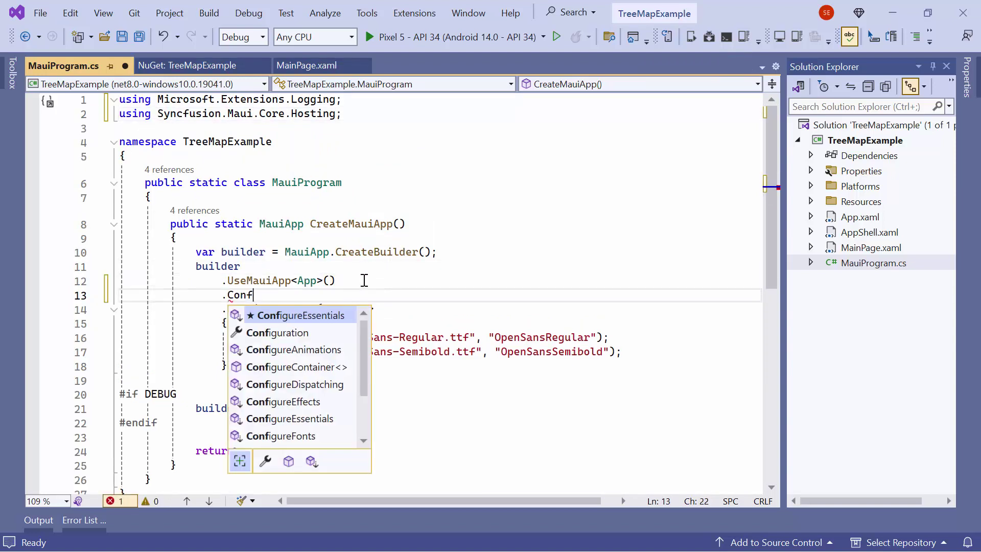
type("igureSyn")
key("Tab")
type("()")
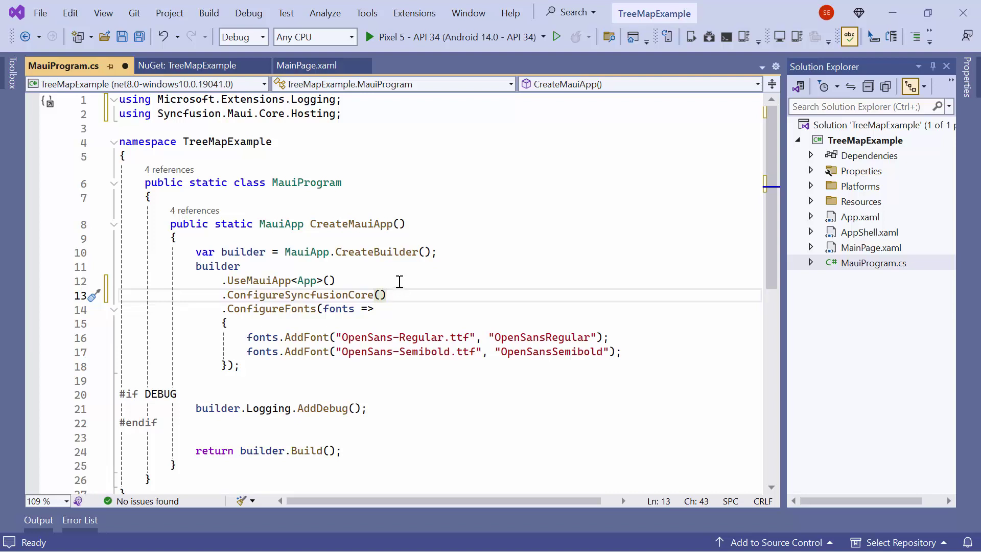
Register the Syncfusion license key in App.xaml.cs after InitializeComponent()
left_click(811, 217)
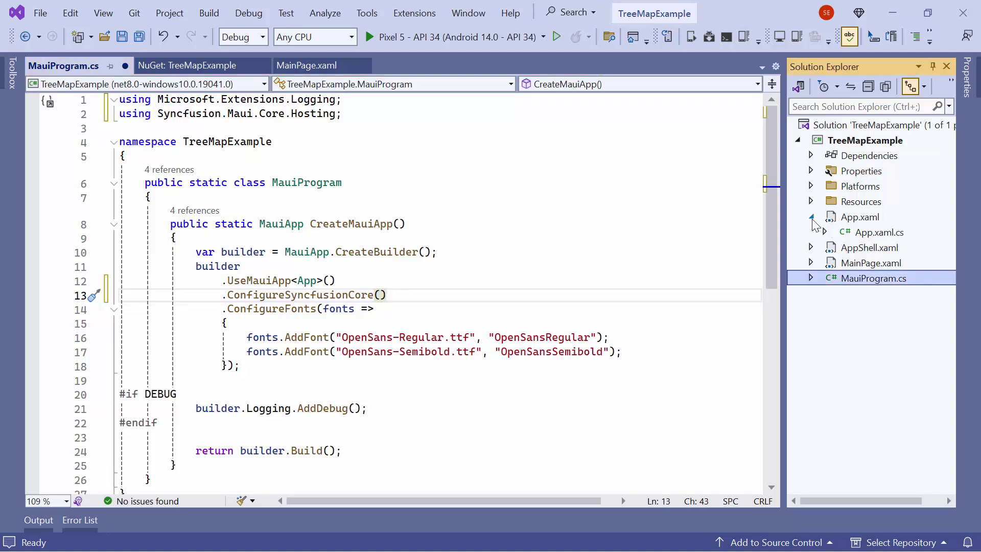
double_click(874, 232)
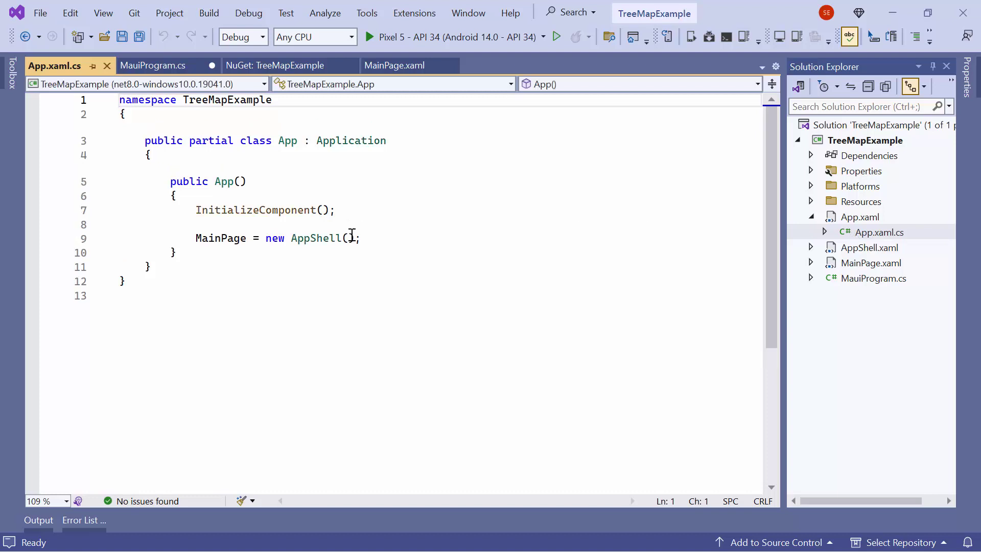
left_click(347, 210)
key("End")
key("Return")
type("Syncfusion.")
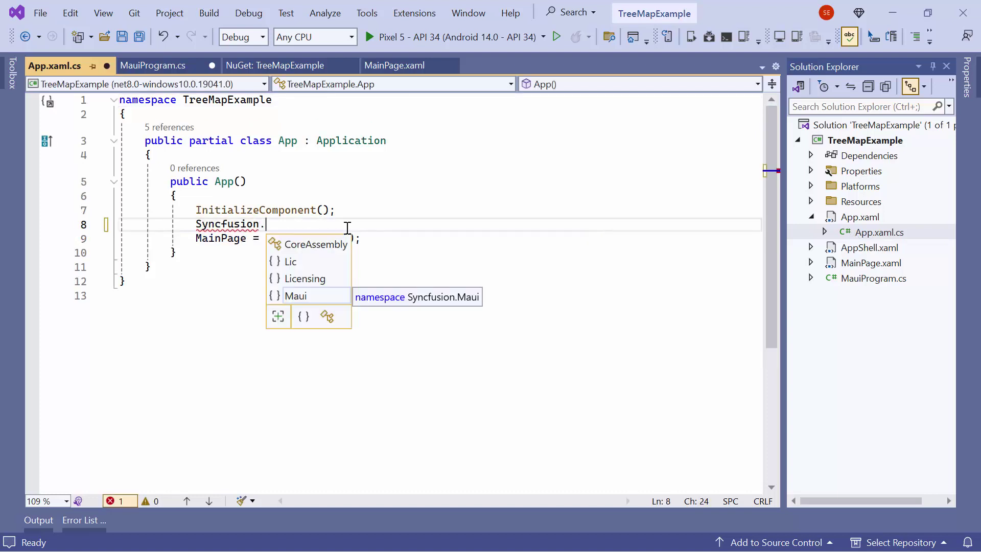
type("Li")
key("Tab")
type(".syn")
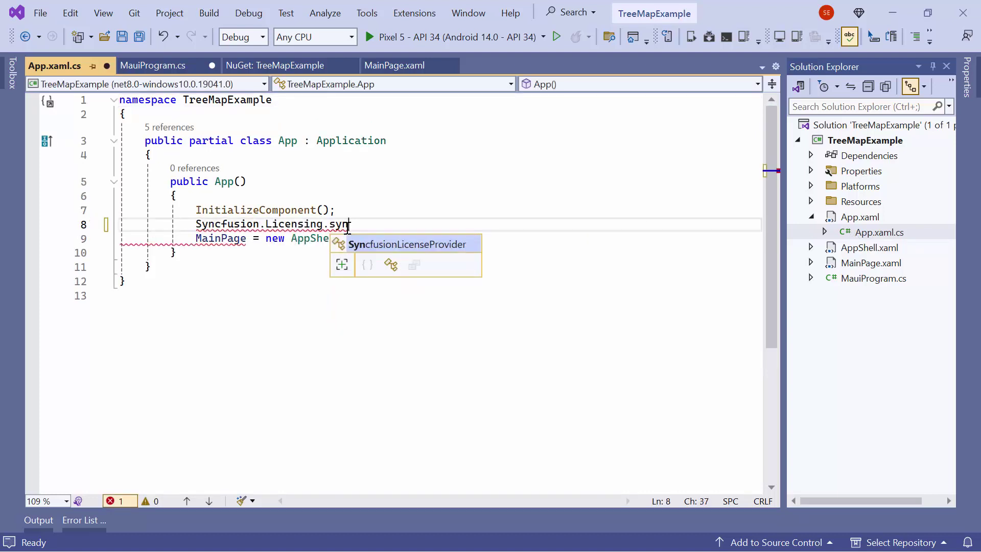
key("Tab")
type(".")
key("Tab")
type("(\"\");")
left_click(603, 224)
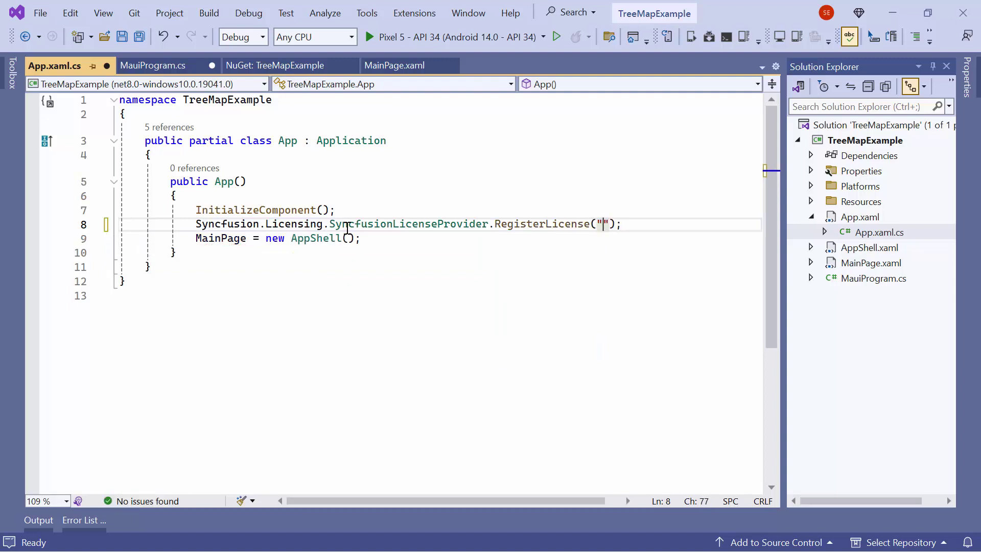
key("ctrl+v")
left_click_drag(511, 502, 406, 502)
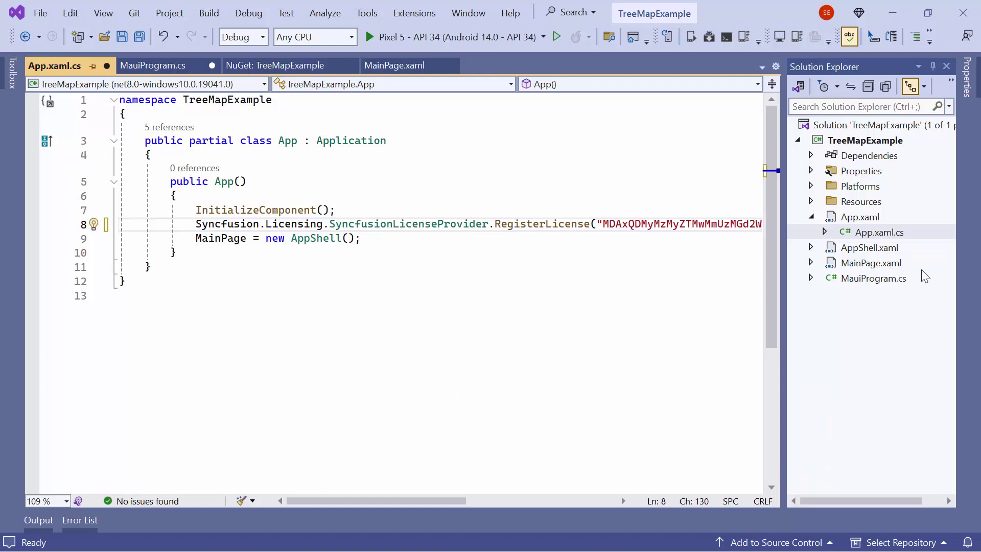
Delete MainPage.xaml's default ScrollView content and declare the treeMap namespace
left_click(811, 216)
double_click(859, 247)
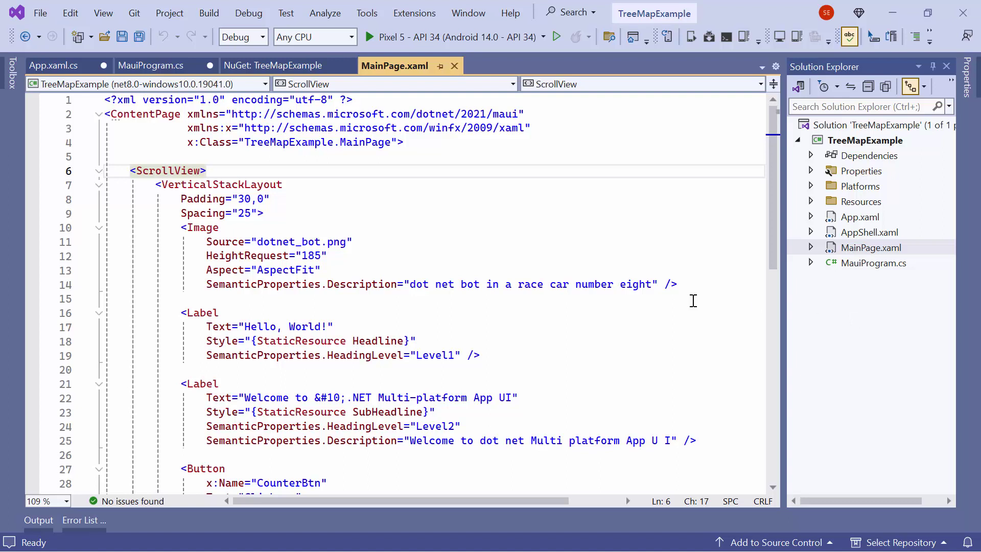
left_click(99, 170)
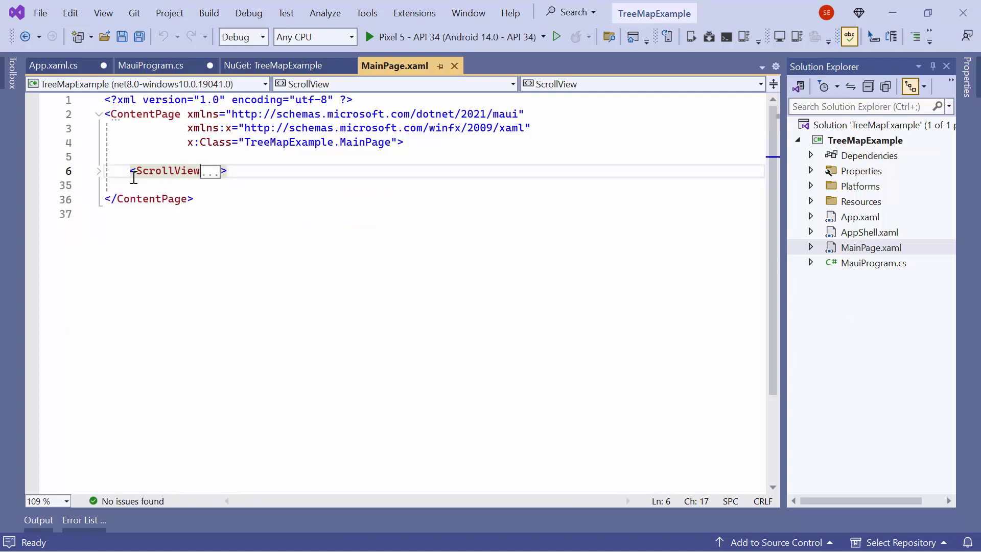
left_click_drag(131, 170, 230, 170)
key("Delete")
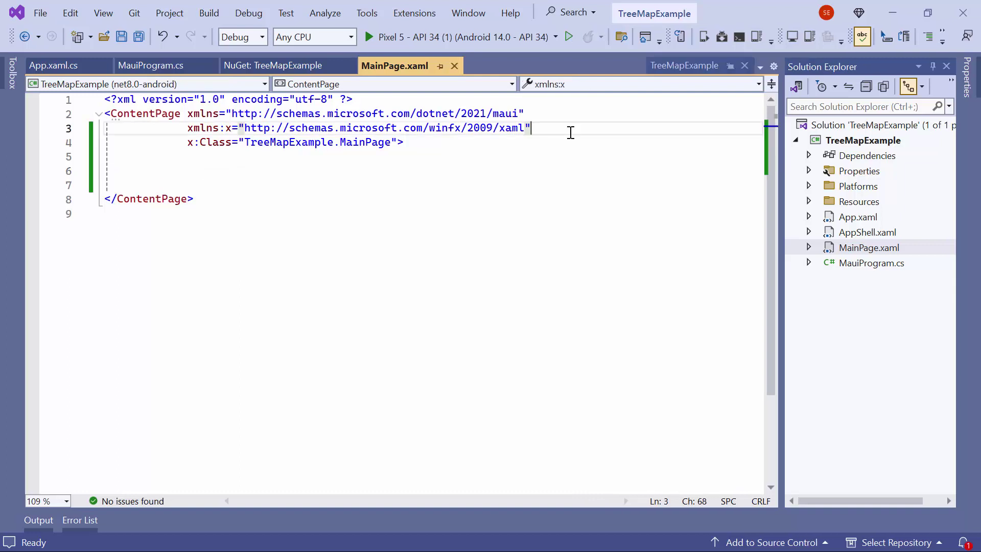
key("Return")
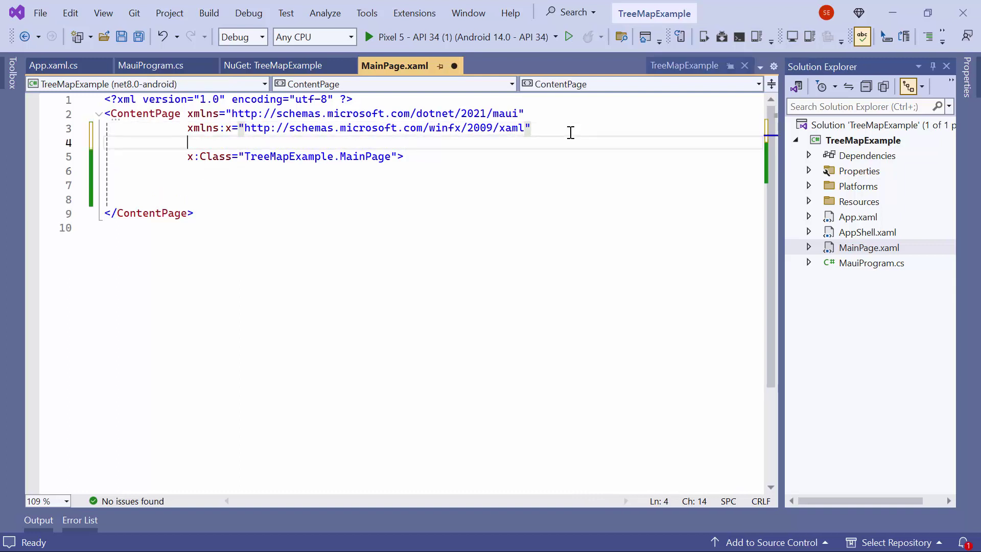
type("xmlns:treeMap=\"clr-namespace:Syncfusion.Maui.TreeMap;assembly=Syncfusion.Maui.TreeMap\"")
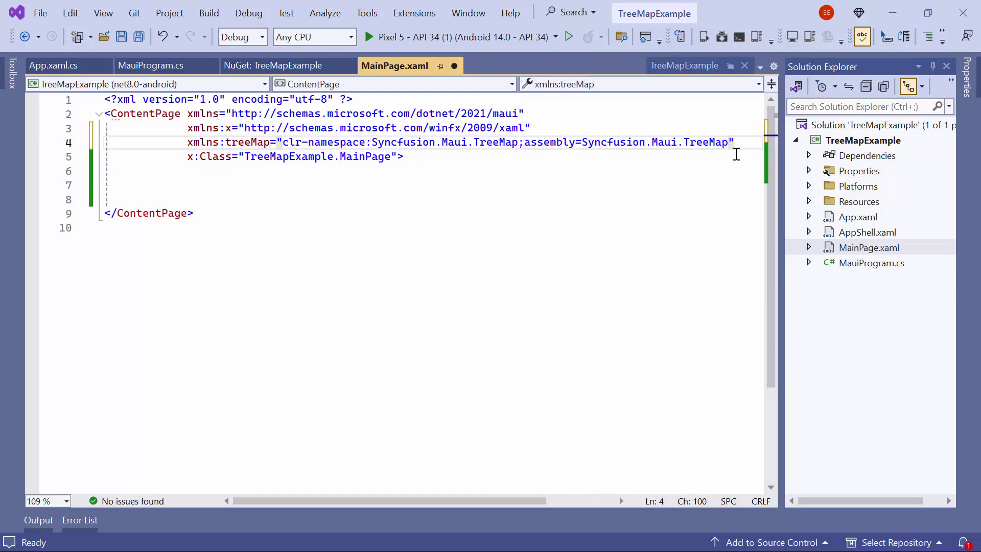
left_click(537, 184)
type("<tr")
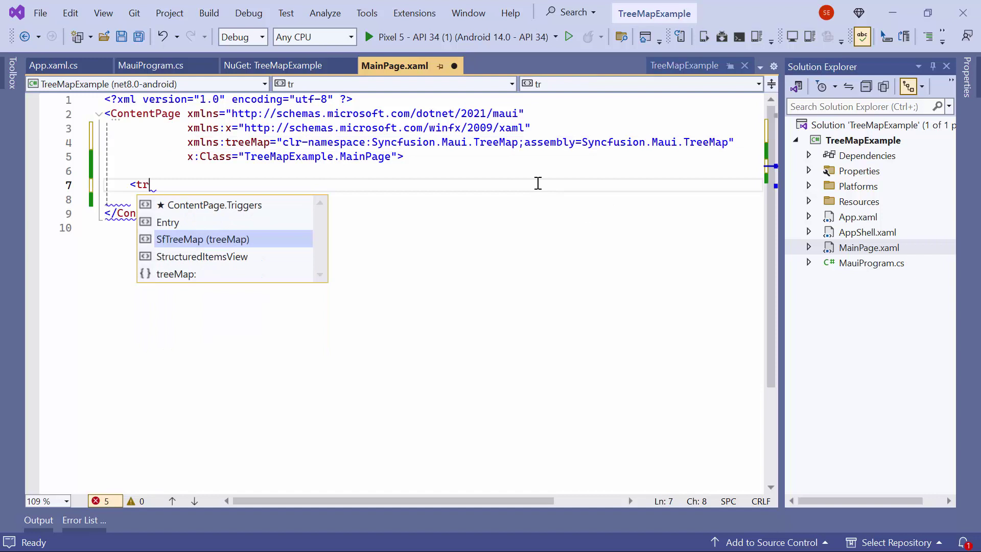
type("eeMap:SfTreeMap></treeMap:SfTreeMap>")
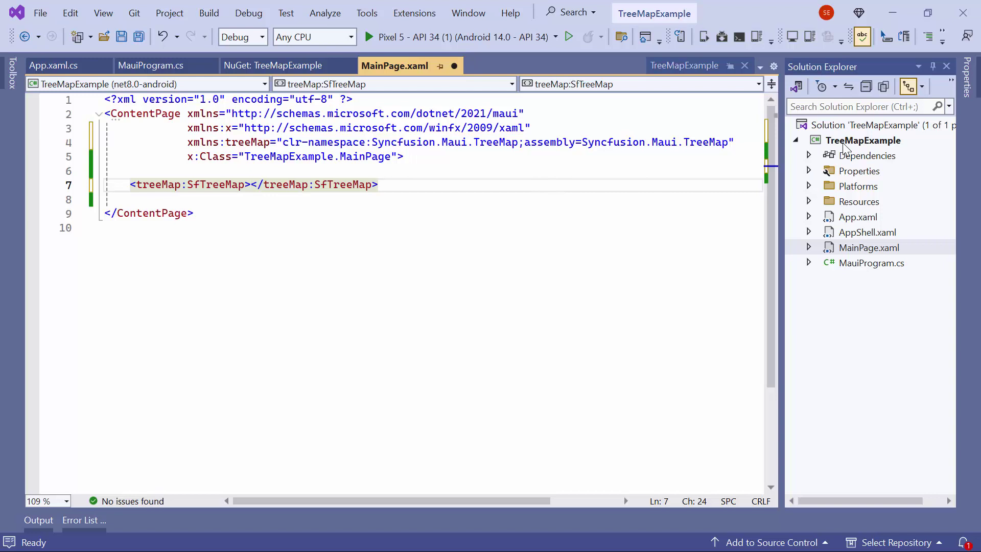
Add a Model folder containing a new PopulationDetails.cs class file
right_click(864, 139)
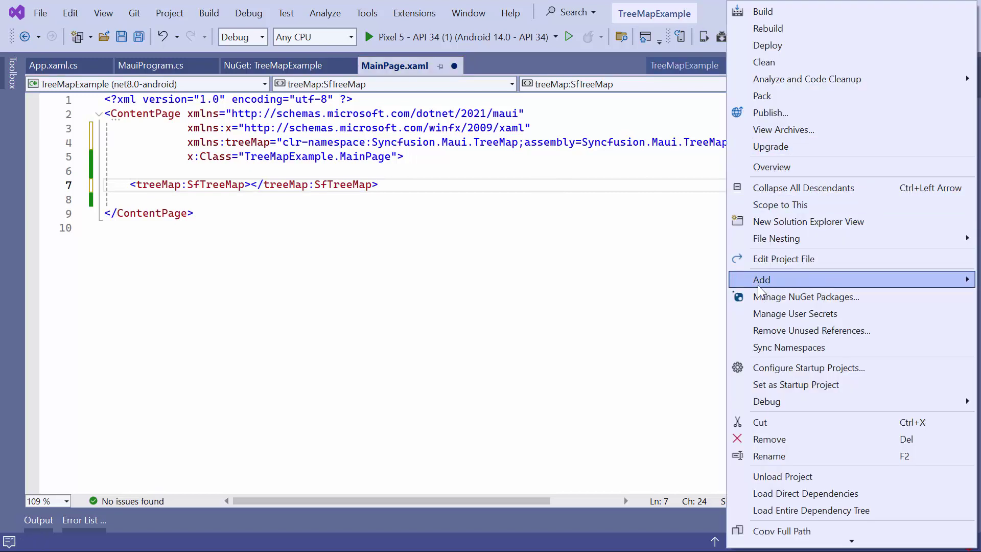
mouse_move(761, 280)
left_click(511, 324)
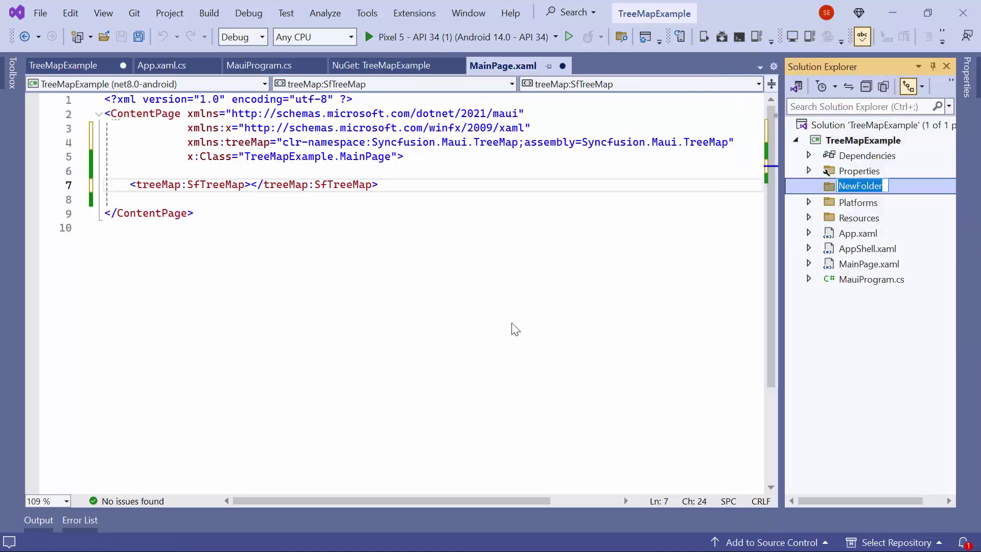
type("Model")
key("Return")
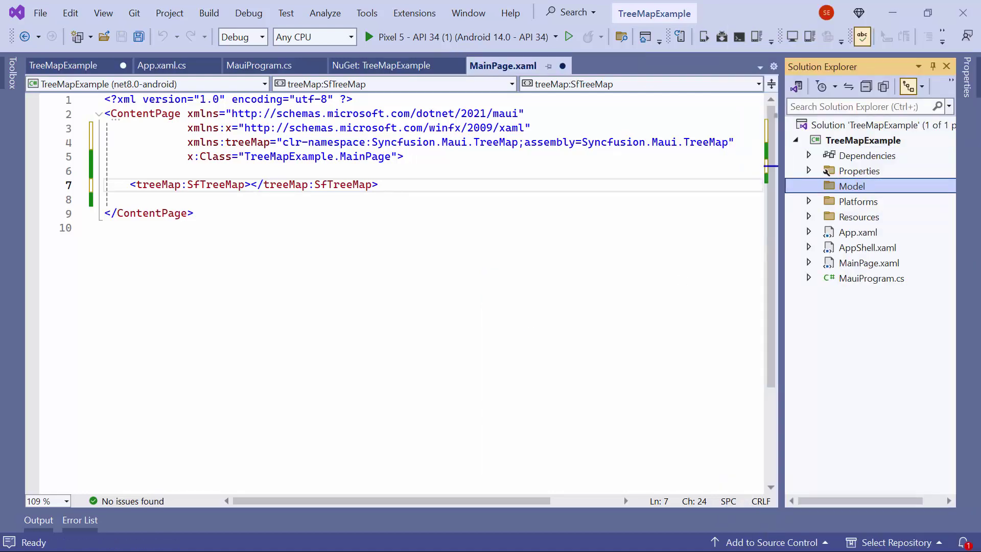
right_click(852, 186)
left_click(583, 195)
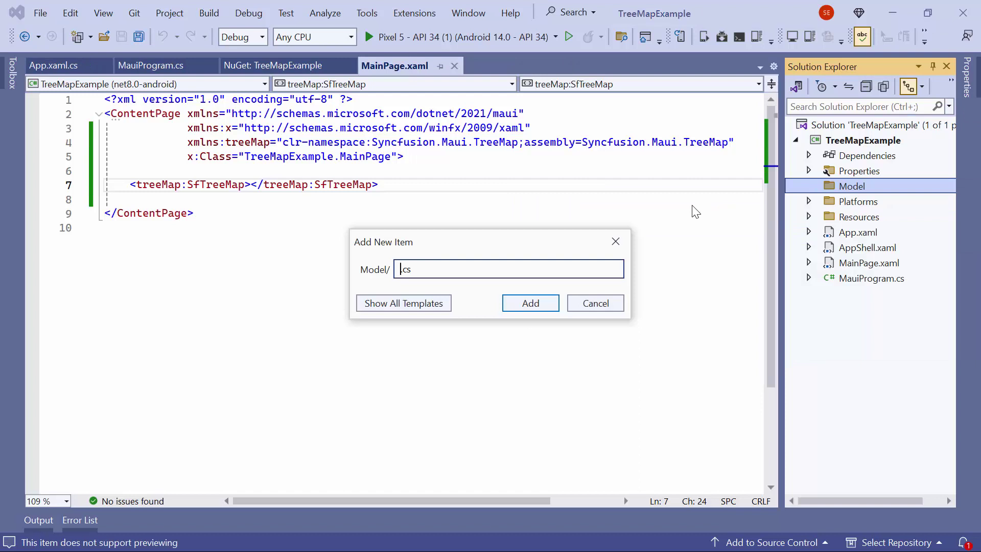
type("PopulationDetails")
left_click(531, 303)
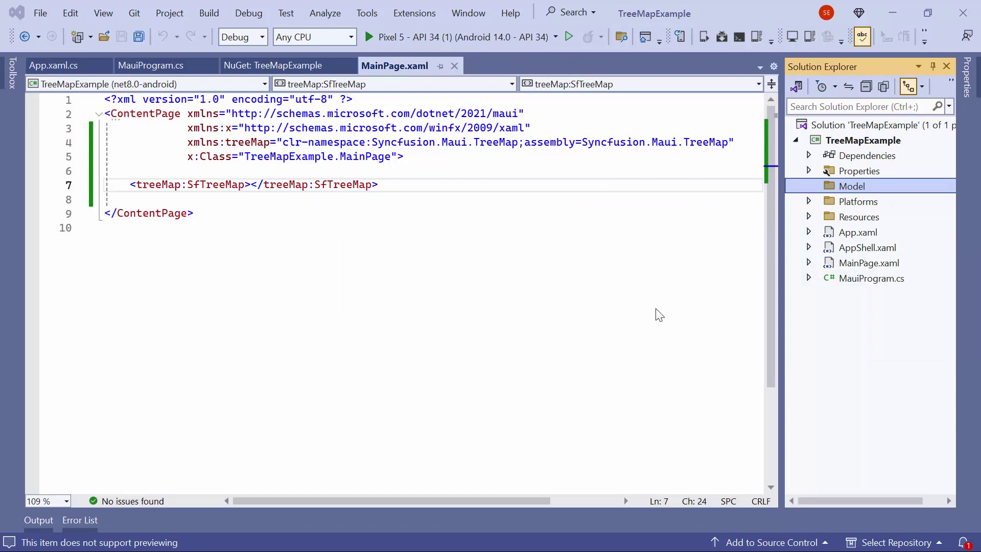
Make PopulationDetails public with Continent, Country and Population properties
double_click(165, 226)
type("public class PopulationDetails")
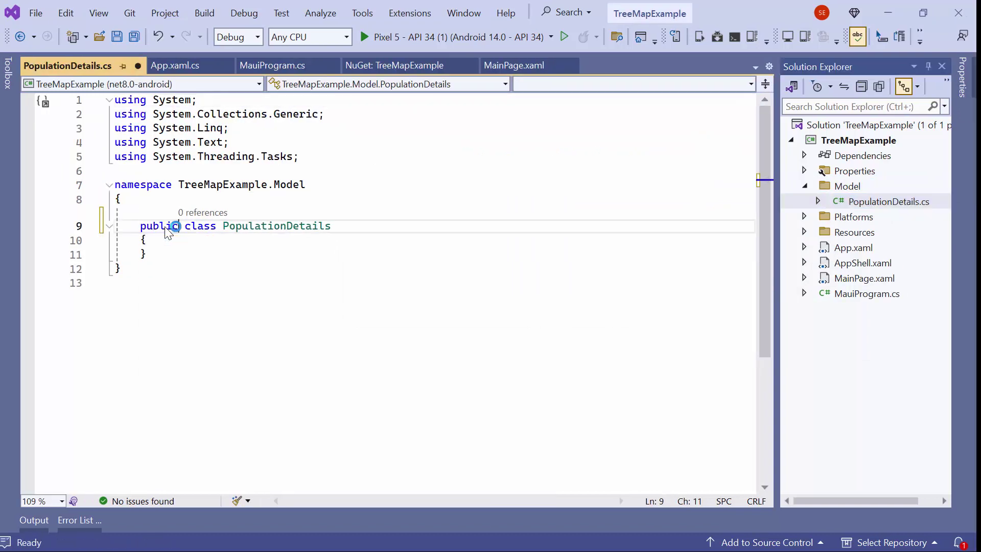
left_click(197, 239)
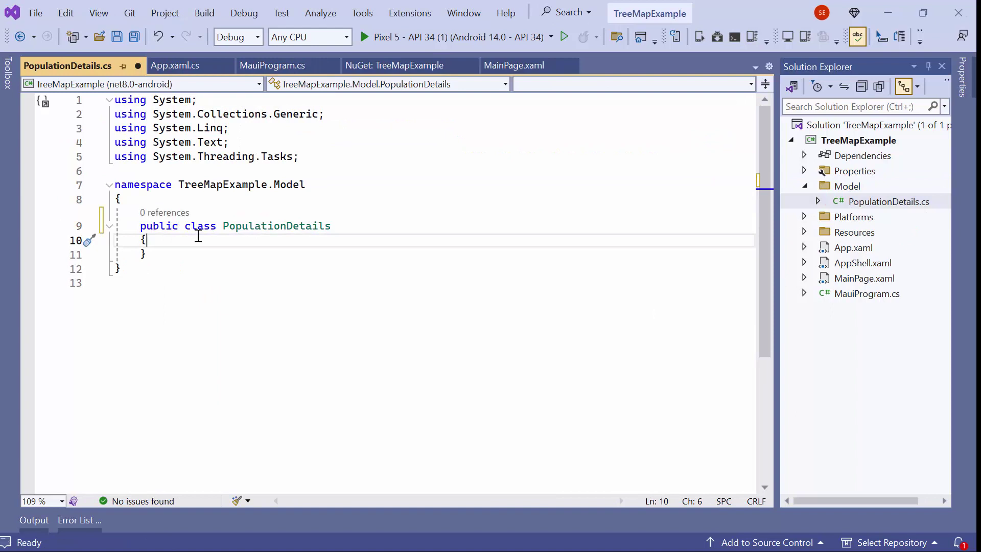
key("Return")
type("public string Continent {  get; set; }")
key("Return")
key("Return")
type("public string Country { get; set; }")
key("Return")
key("Return")
type("public int Population { get; set; }")
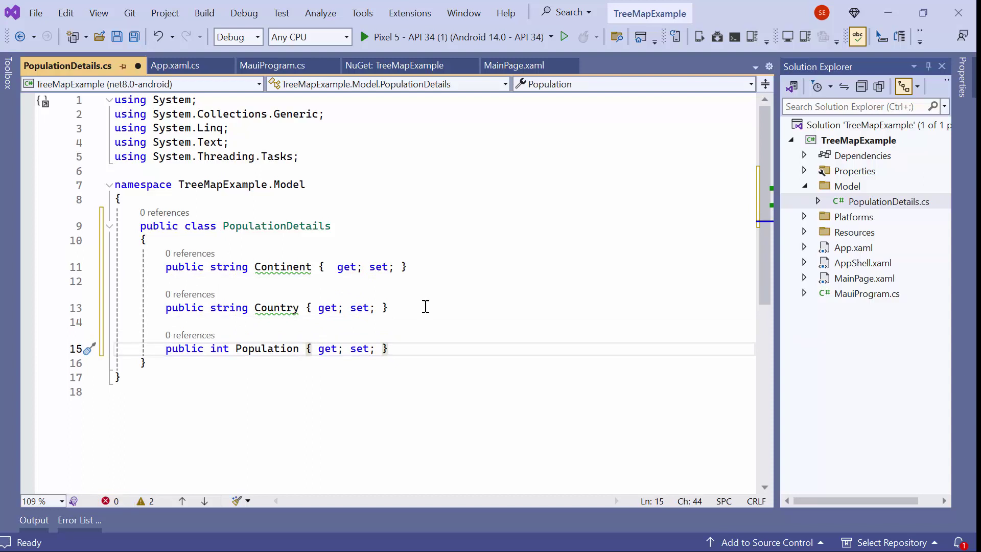
left_click(810, 185)
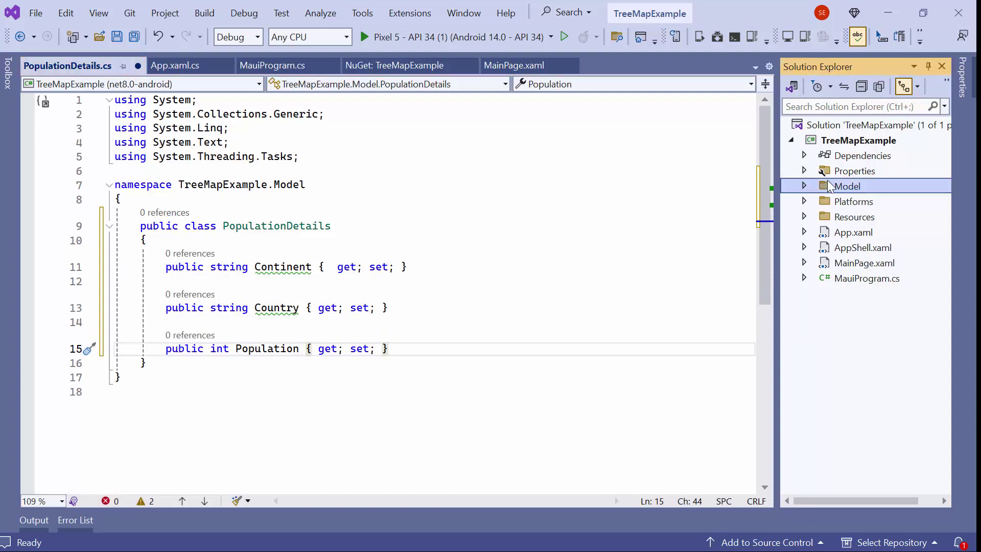
Create a ViewModel folder and add a PopulationViewModel.cs class file inside it
right_click(844, 140)
mouse_move(843, 279)
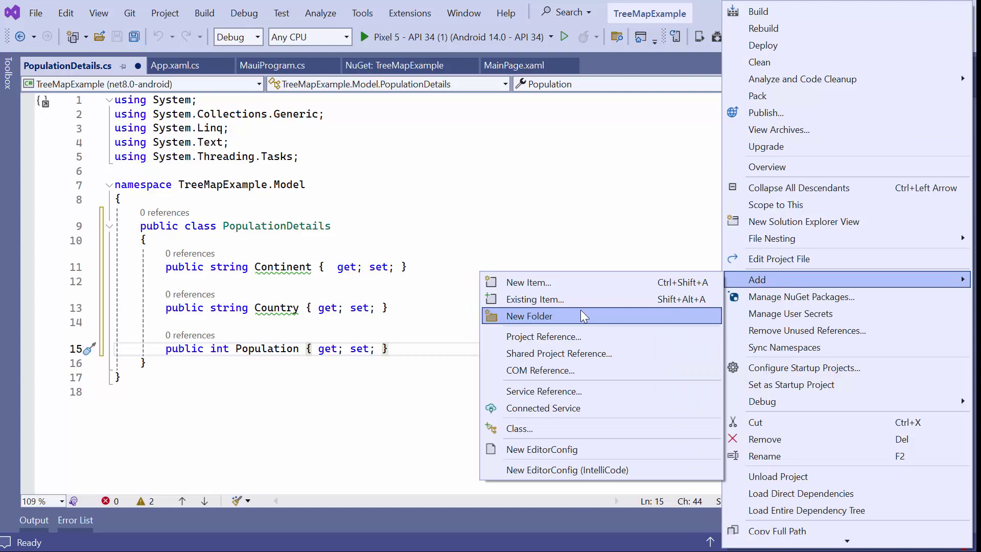
left_click(580, 319)
type("ViewModel")
key("Return")
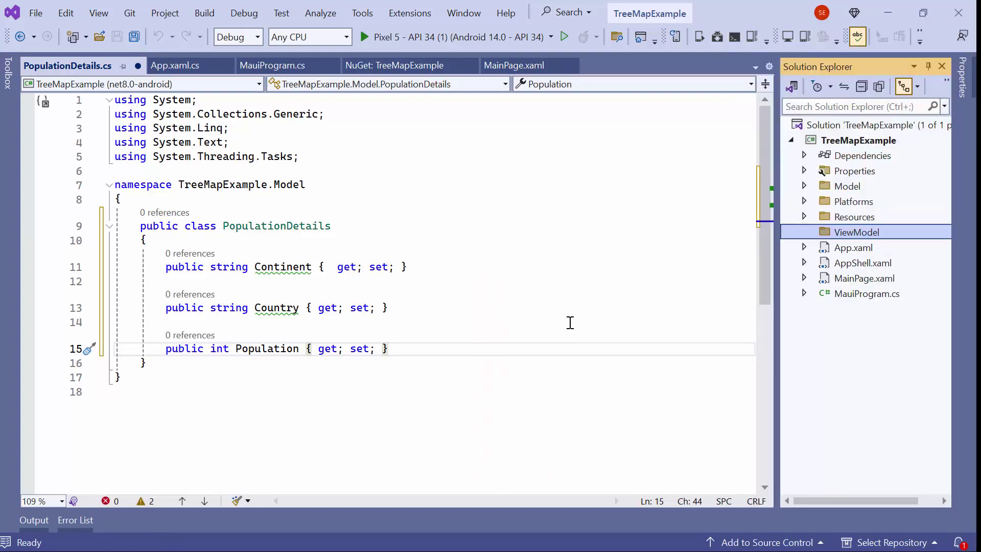
right_click(855, 231)
left_click(844, 237)
type("PopulationViewModel")
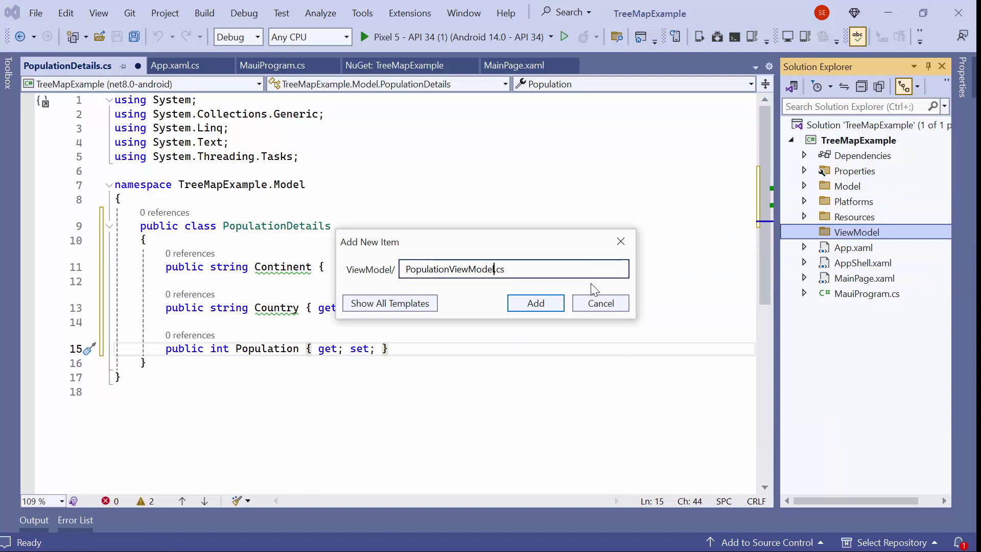
left_click(536, 303)
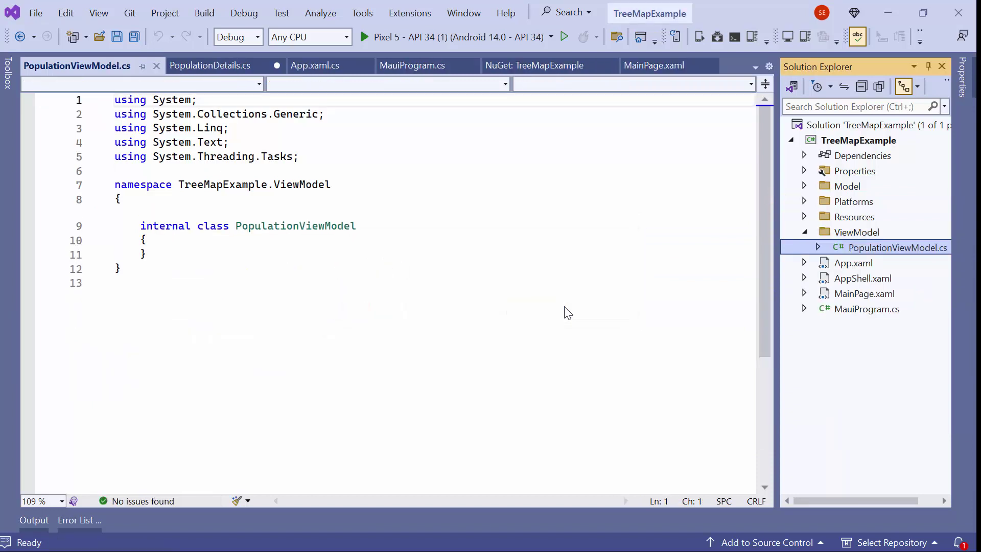
Make PopulationViewModel public and add an ObservableCollection<PopulationDetails> PopulationData property
double_click(164, 227)
type("pub")
key("Tab")
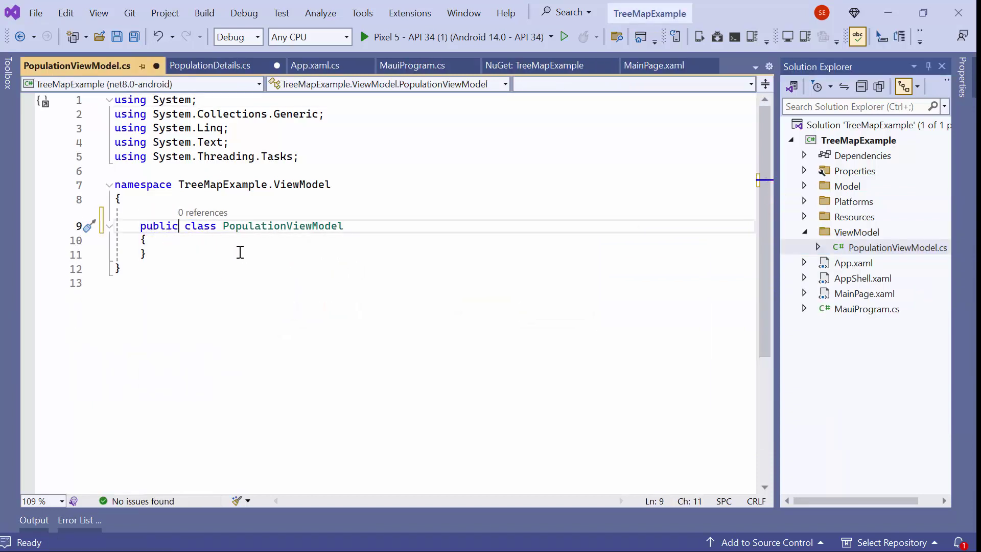
left_click(241, 243)
key("Return")
type("public ObservableCollection<PopulationDetails> PopulationData { get; set; }")
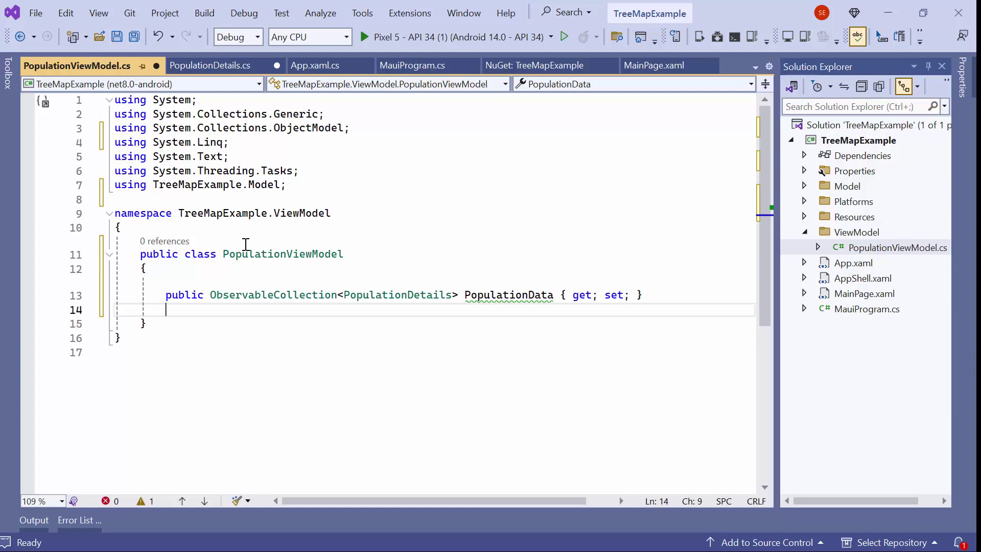
Add a constructor filling PopulationData with 20 American countries' population figures
type("public PopulationViewModel() { }")
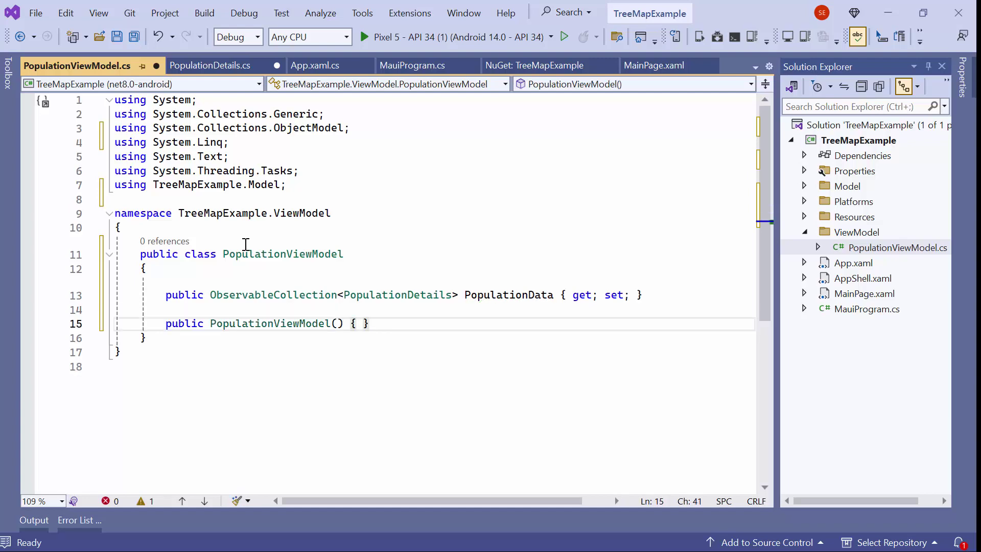
key("Left")
key("Return")
scroll(387, 286, "down", 3)
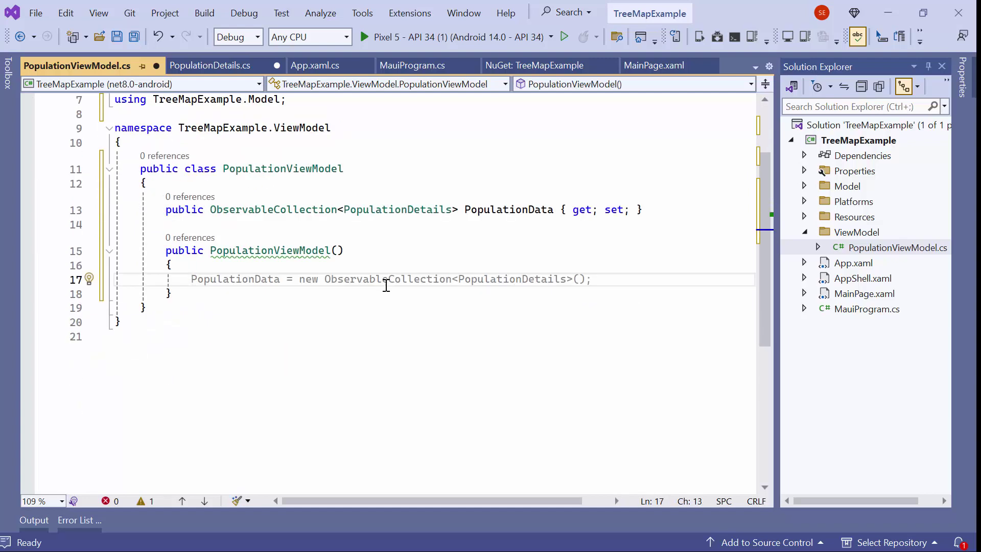
key("ctrl+v")
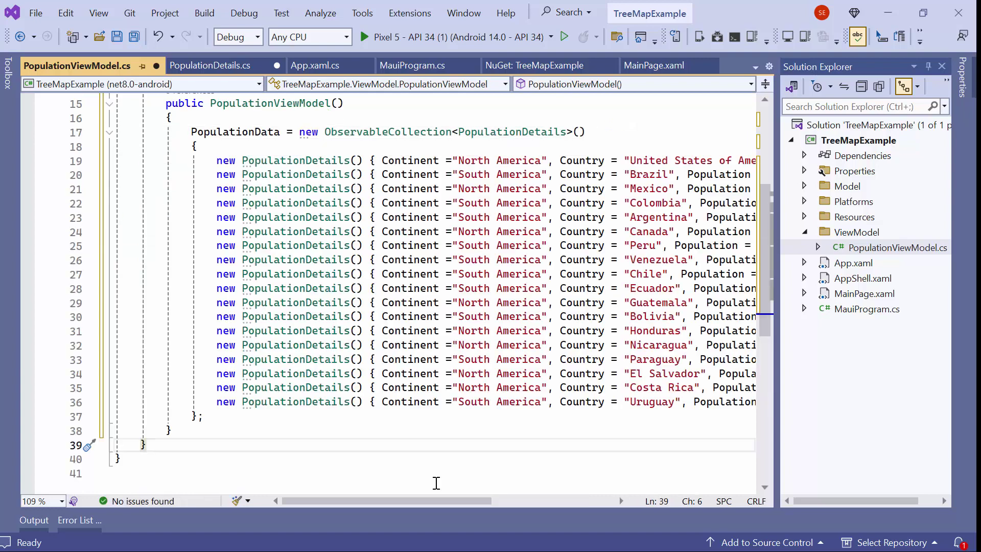
mouse_move(405, 502)
left_mouse_down()
mouse_move(476, 504)
mouse_move(330, 508)
left_mouse_up()
scroll(499, 463, "up", 3)
Declare xmlns:local for TreeMapExample.ViewModel in MainPage.xaml
double_click(856, 232)
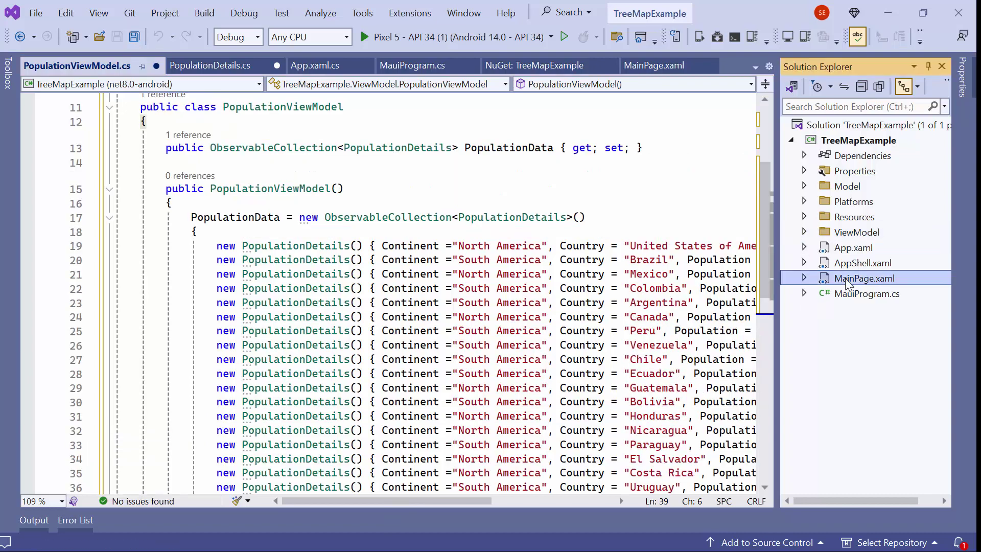
double_click(845, 278)
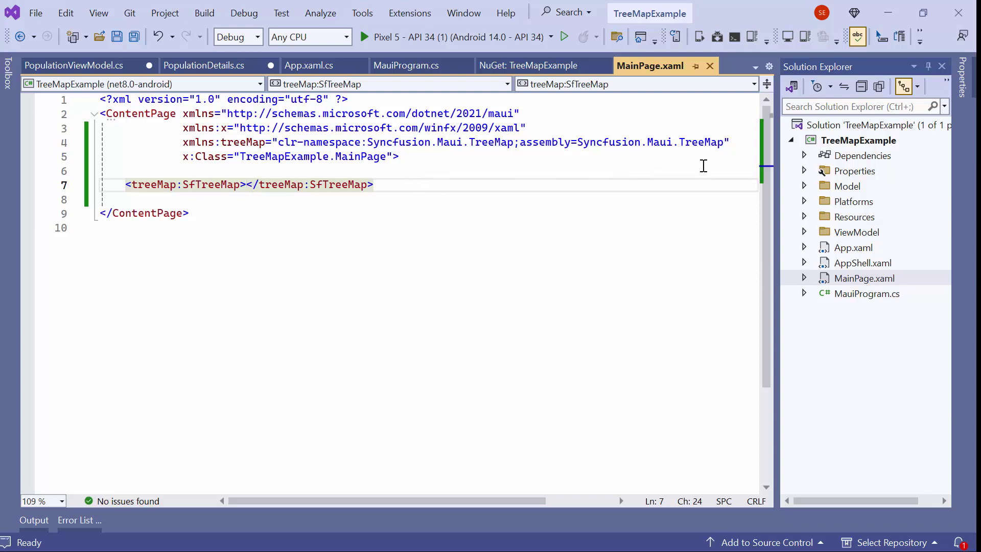
left_click(734, 146)
type("xmlns:local=\"clr-namespace:TreeMapExample.ViewModel\"")
left_click(429, 177)
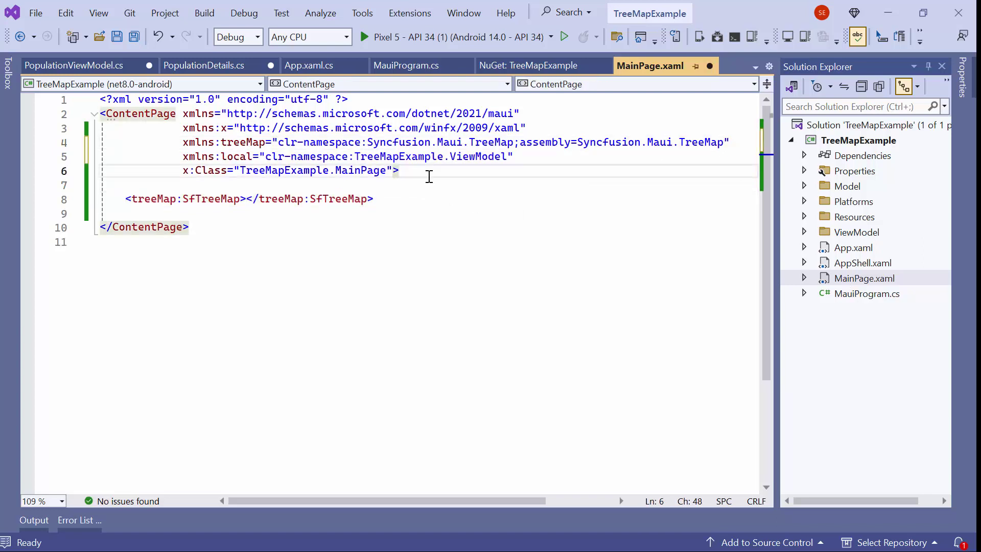
Set the page's BindingContext to a local:PopulationViewModel instance
key("Return")
key("Return")
type("<")
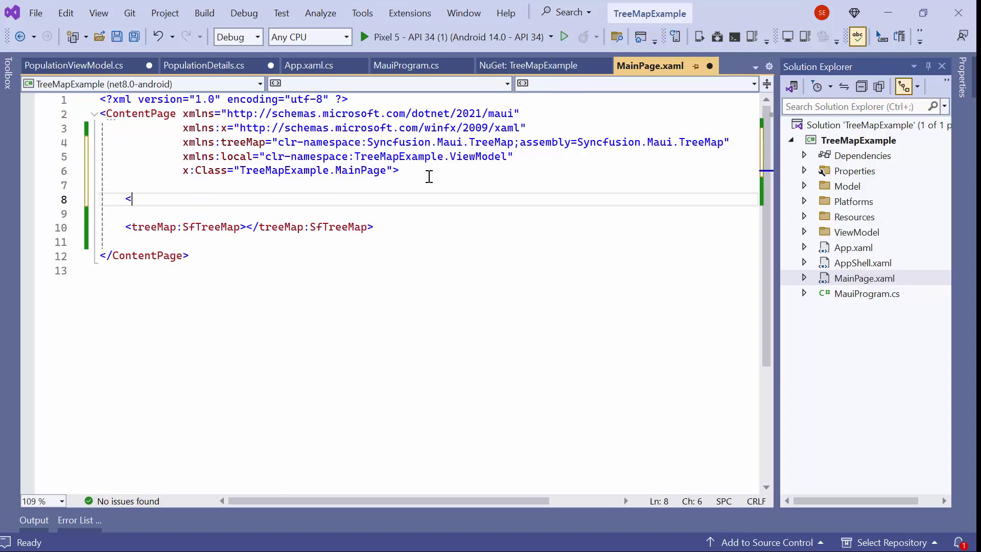
type("con.B")
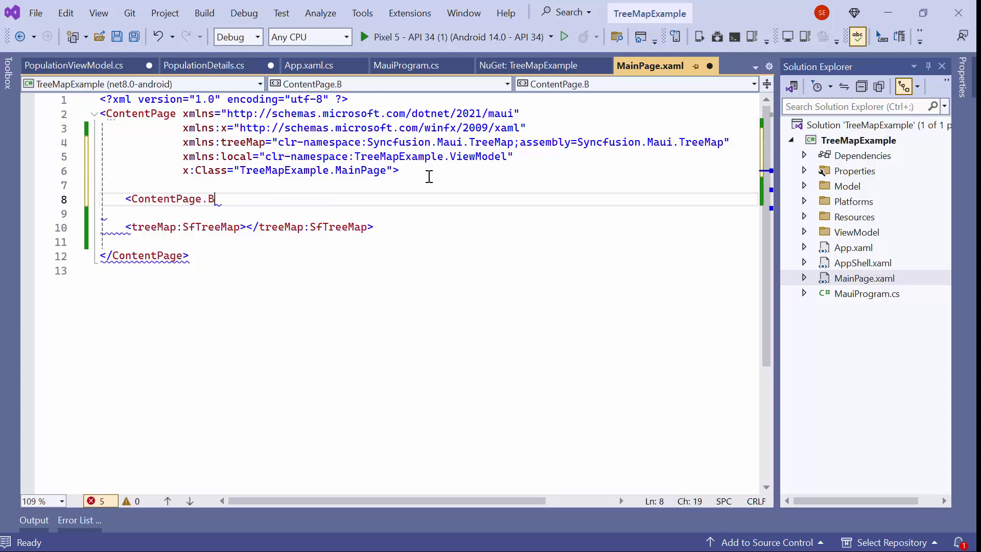
type("in")
key("Tab")
type(">")
key("Return")
type("<")
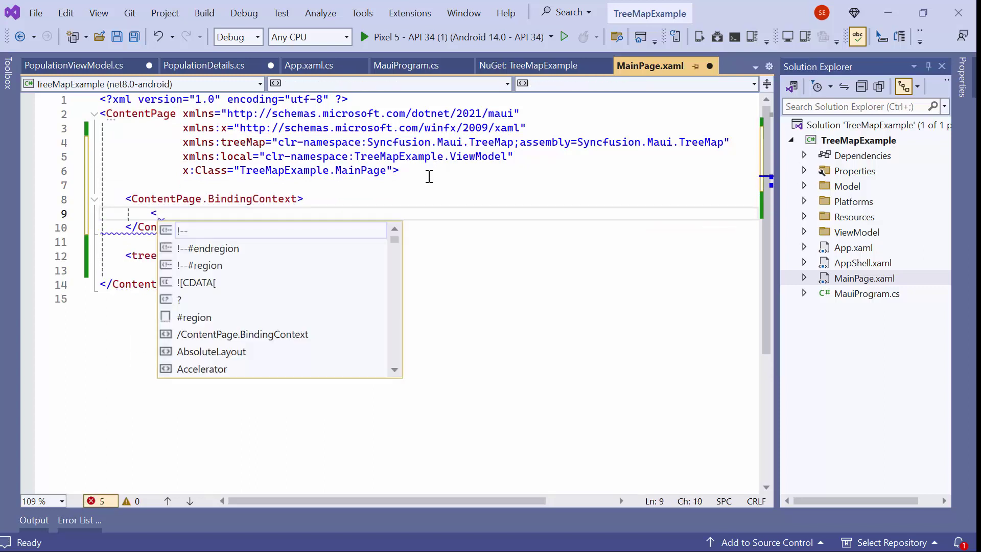
type("local:")
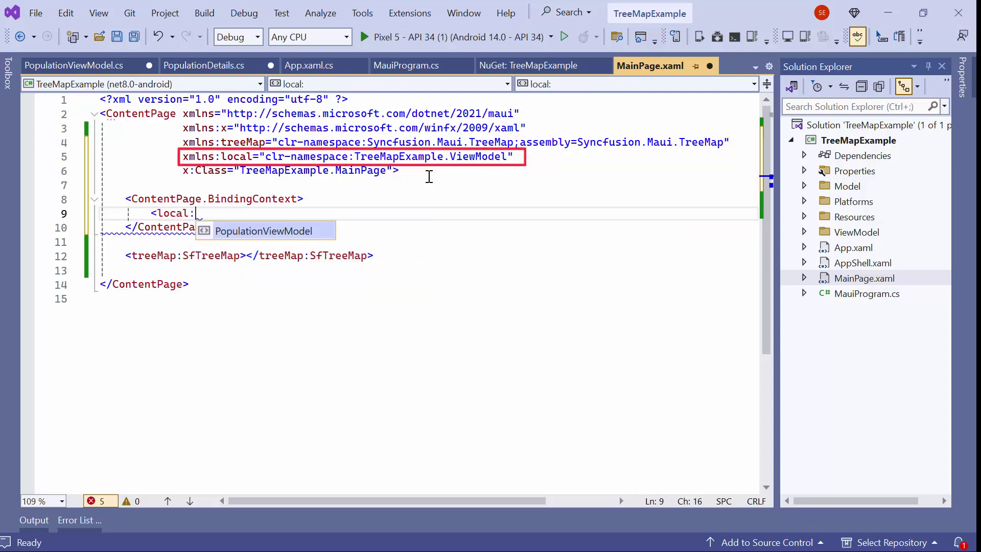
key("Tab")
type("/>")
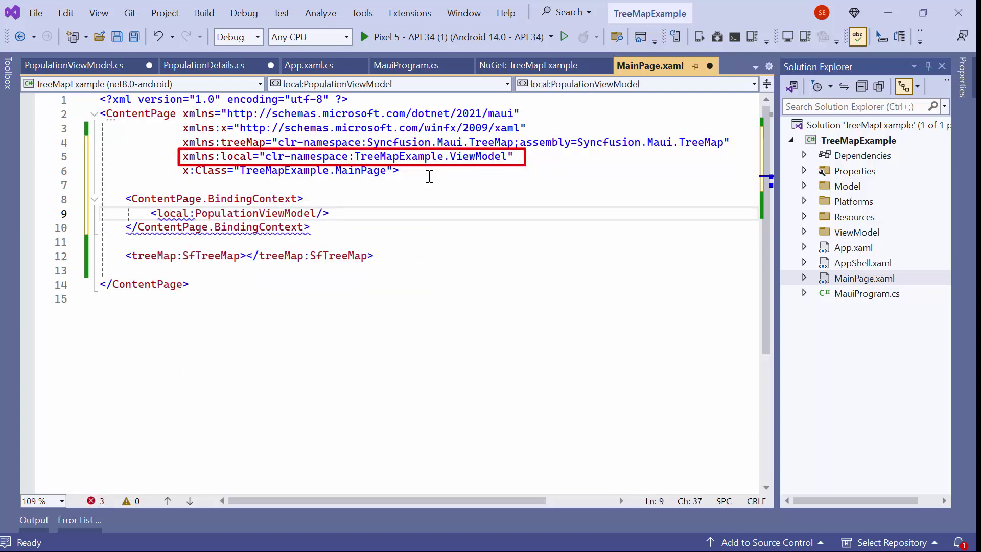
Bind the SfTreeMap DataSource to {Binding PopulationData}
left_click(244, 256)
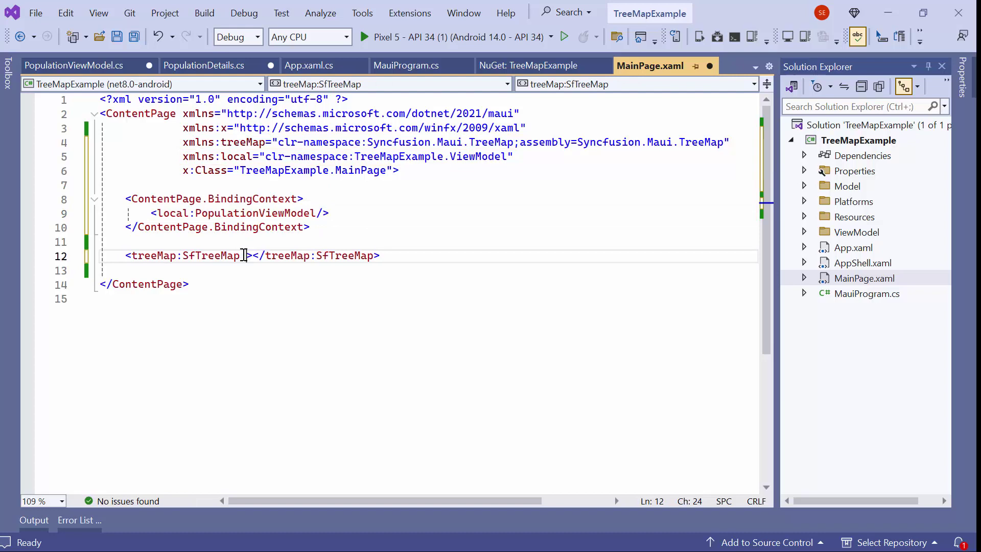
type("Dat")
key("Tab")
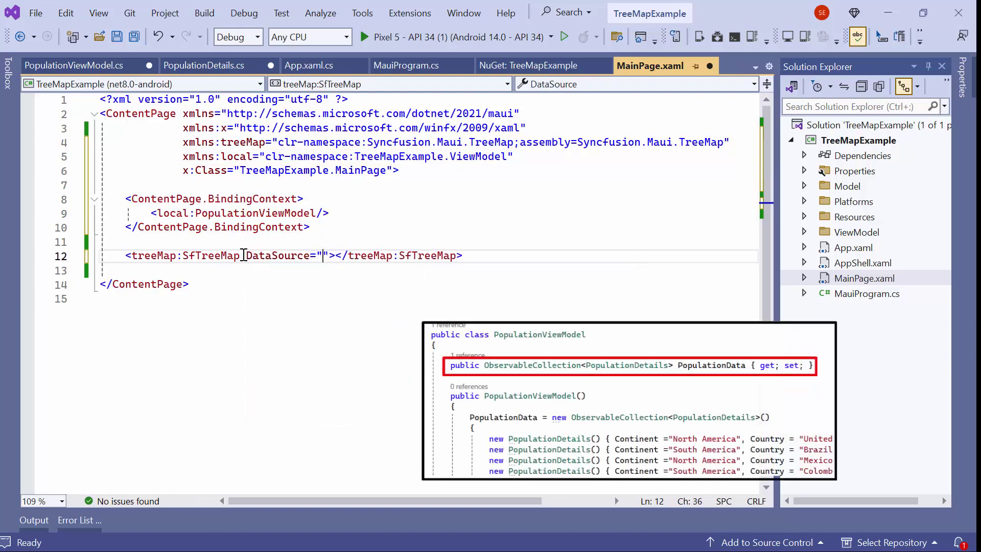
type("{bin")
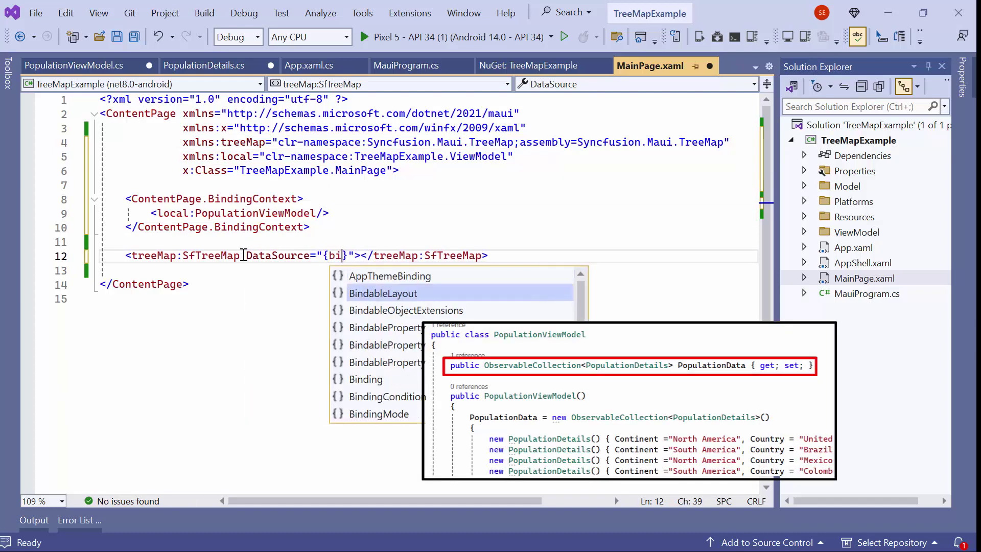
key("Tab")
type("P")
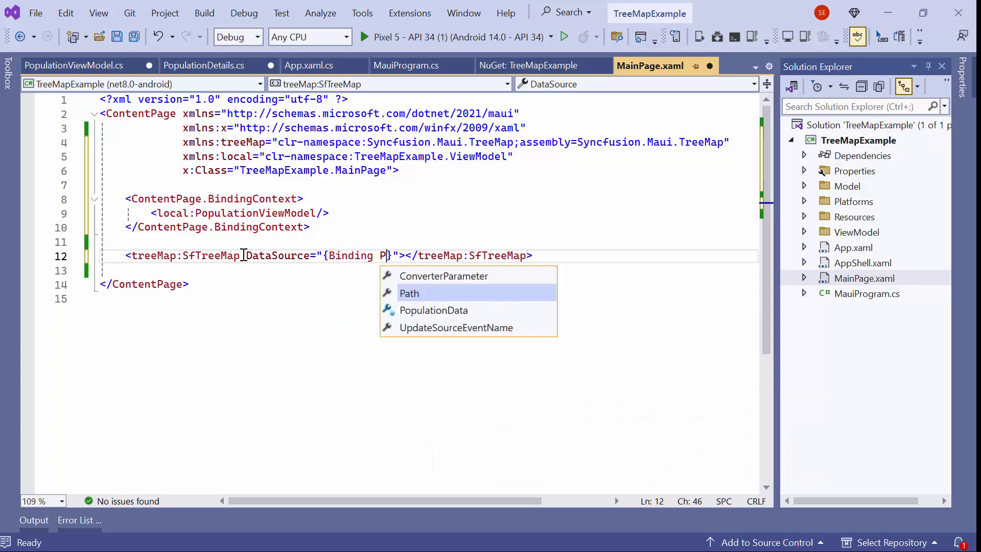
type("o")
key("Tab")
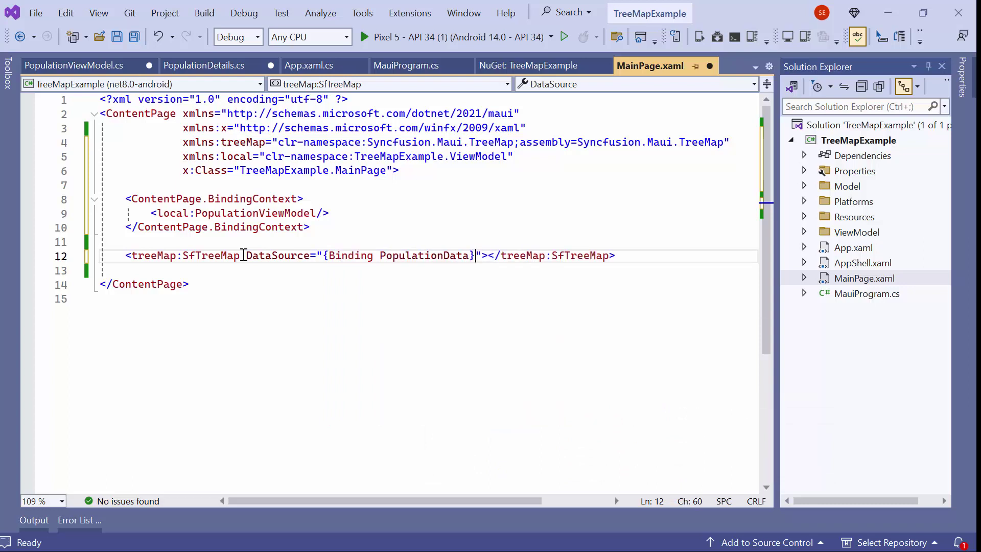
key("Right")
Set PrimaryValuePath to Population and make room for child elements inside SfTreeMap
key("Return")
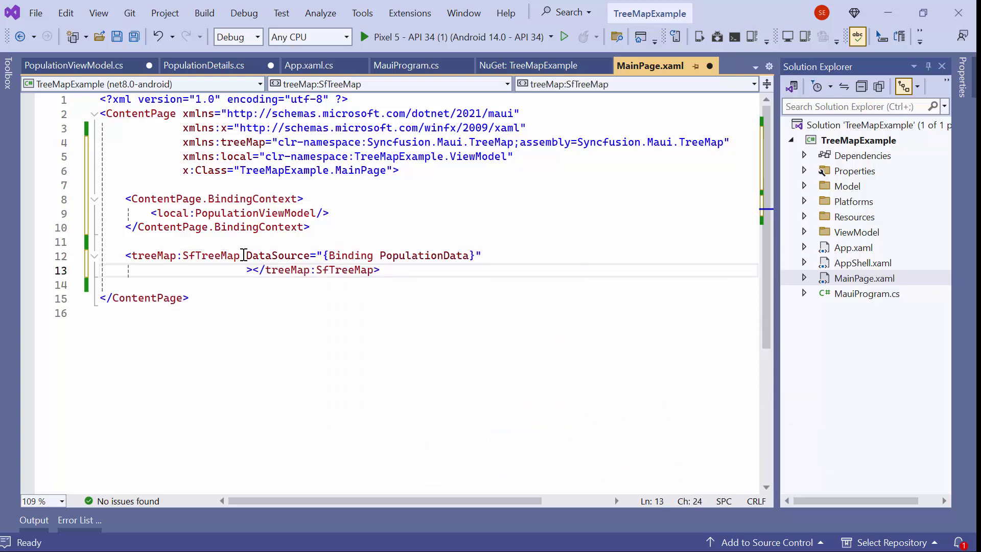
type("Prim")
key("Tab")
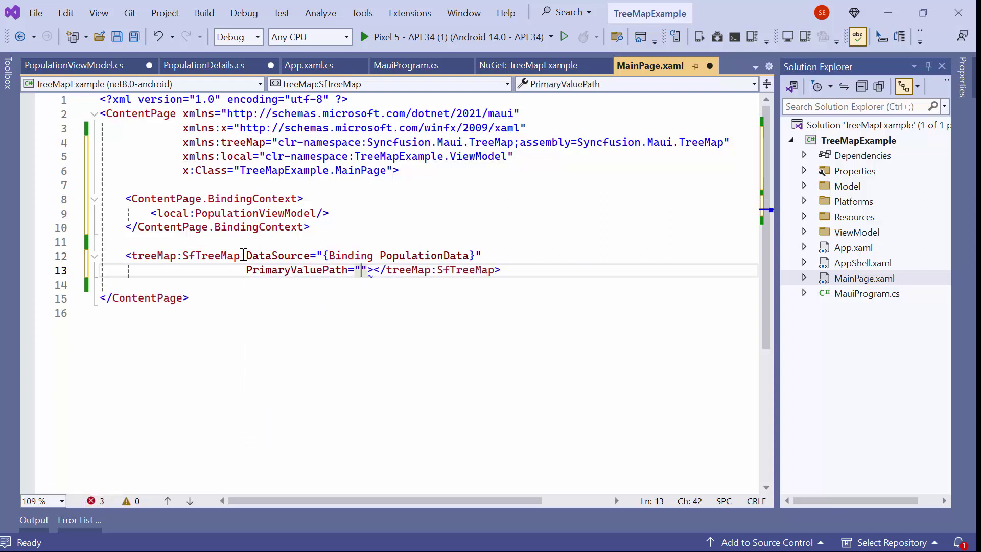
type("Popula")
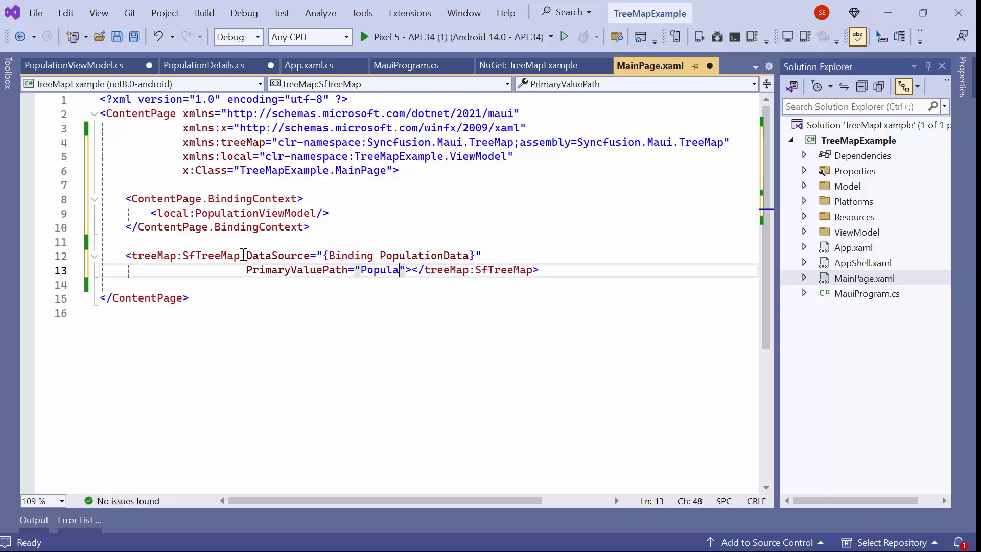
type("tion")
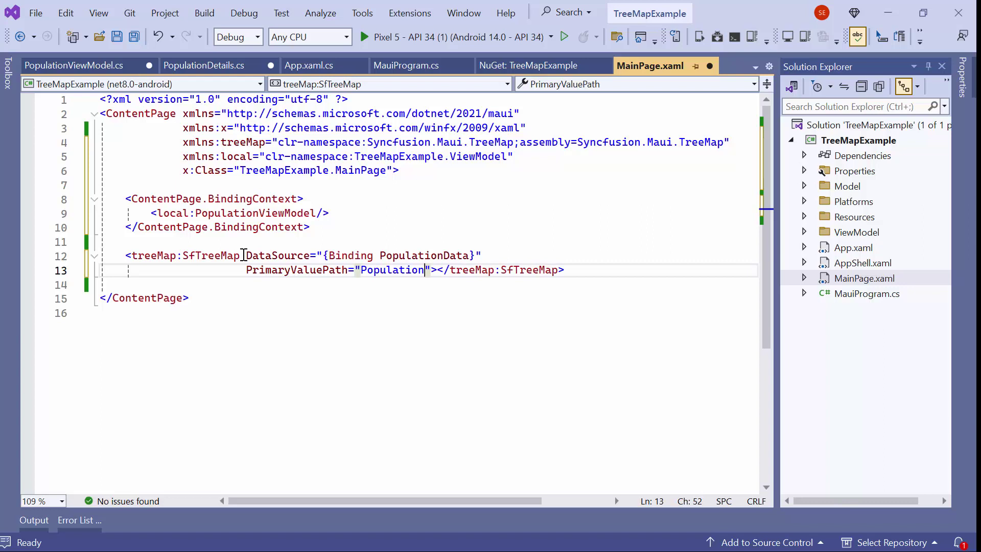
key("Right")
key("Right")
key("Return")
key("Return")
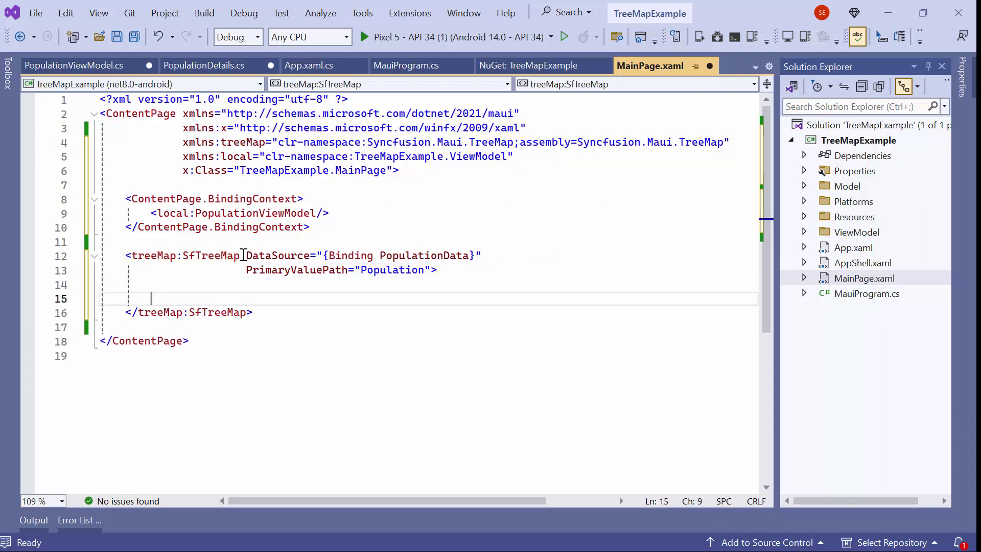
type("<s")
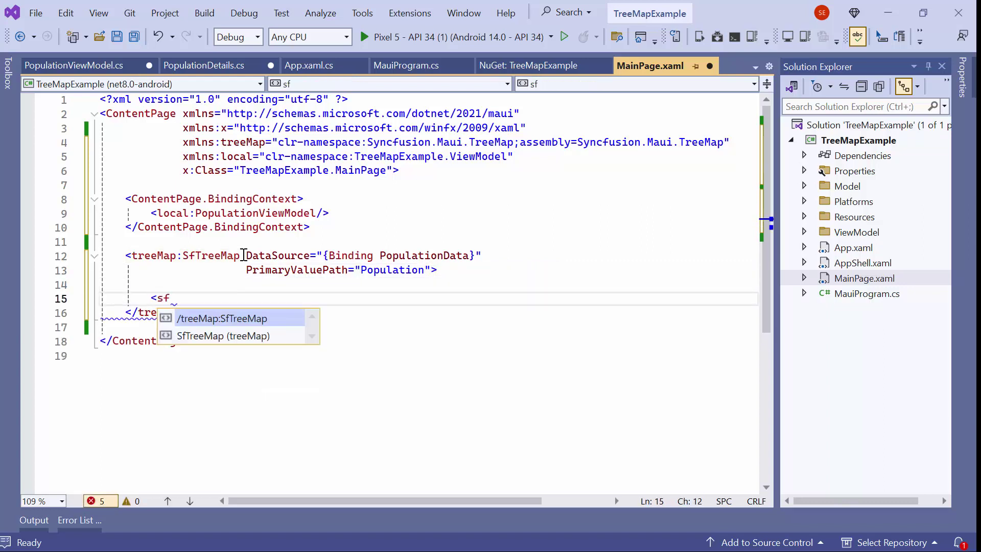
type("f")
Add LeafItemBrushSettings holding a TreeMapUniformBrushSettings element with Brush #fe4e4e
key("Tab")
type(".Bre")
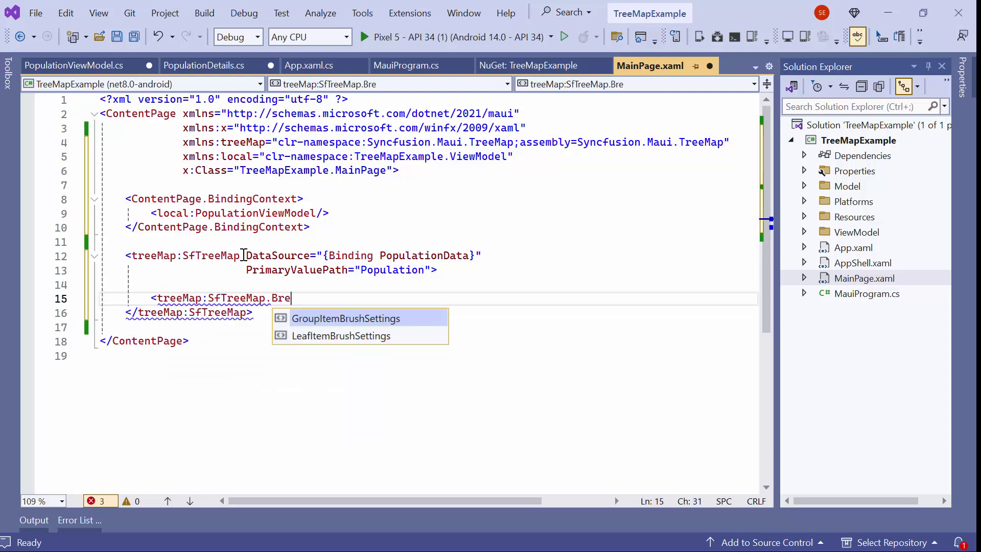
key("Tab")
type(">")
key("Return")
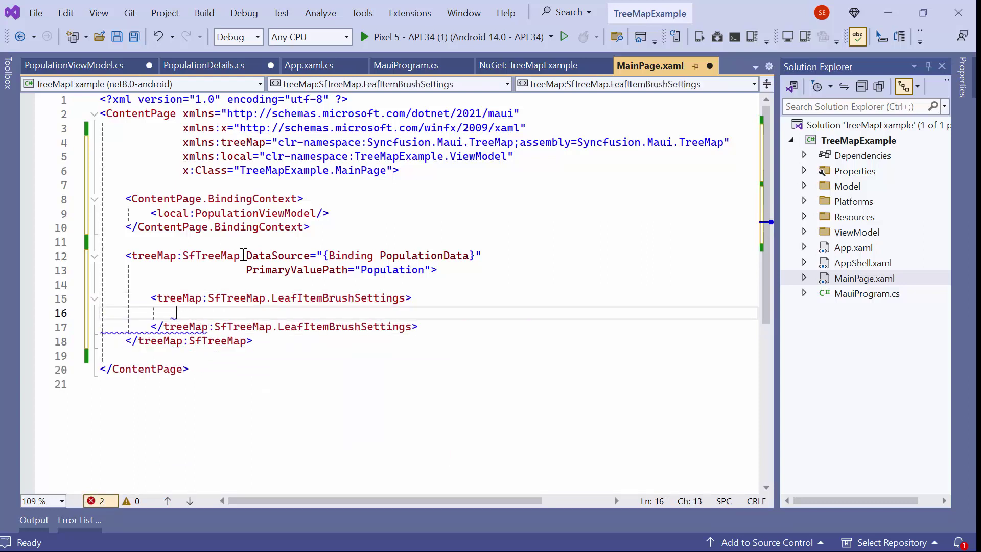
type("<tree")
key("Tab")
key("Down")
key("Down")
key("Down")
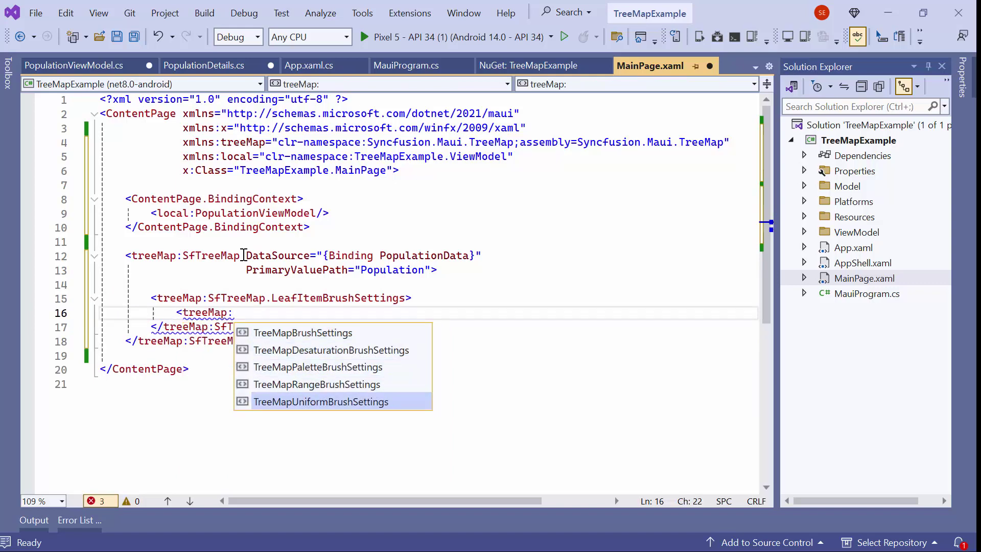
key("Tab")
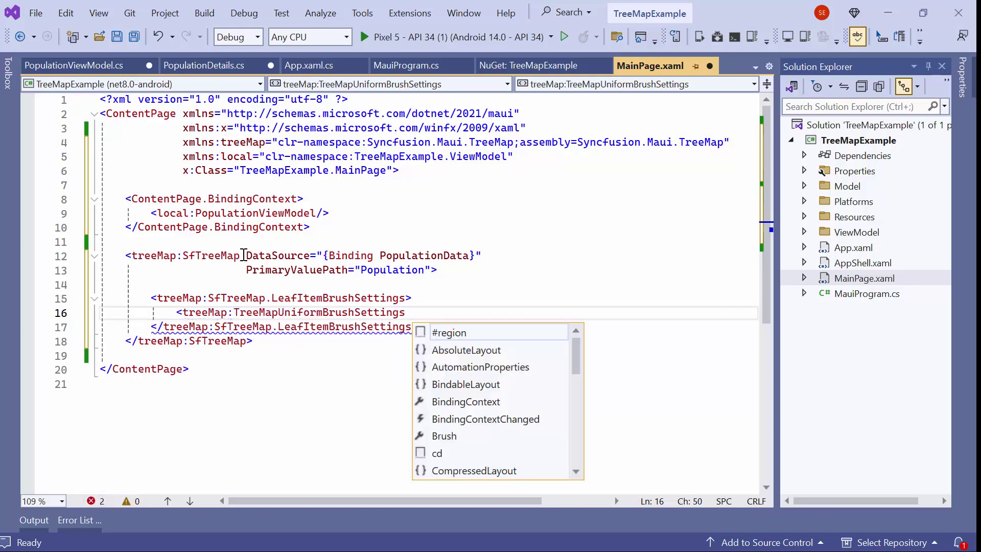
type("/>")
key("Left")
key("Left")
type("Br")
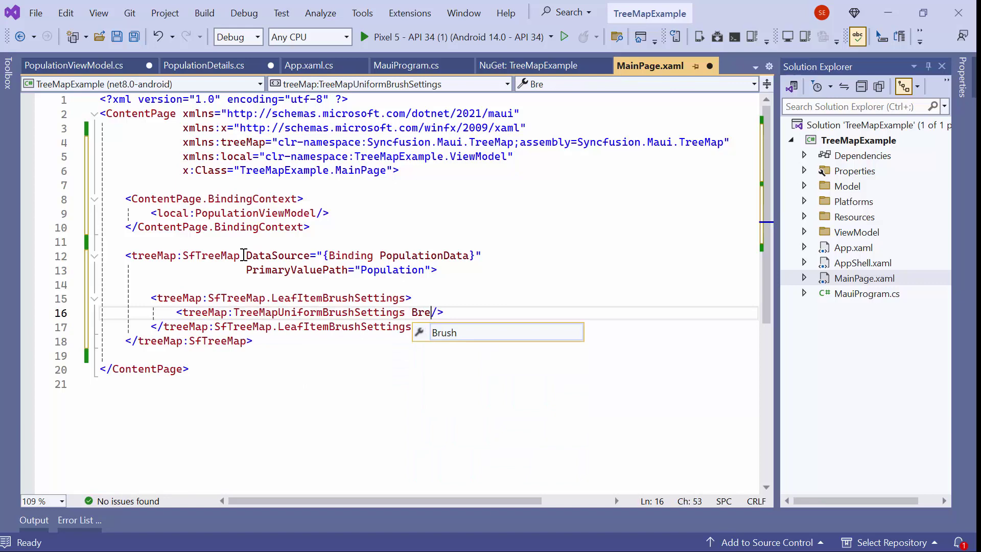
key("Tab")
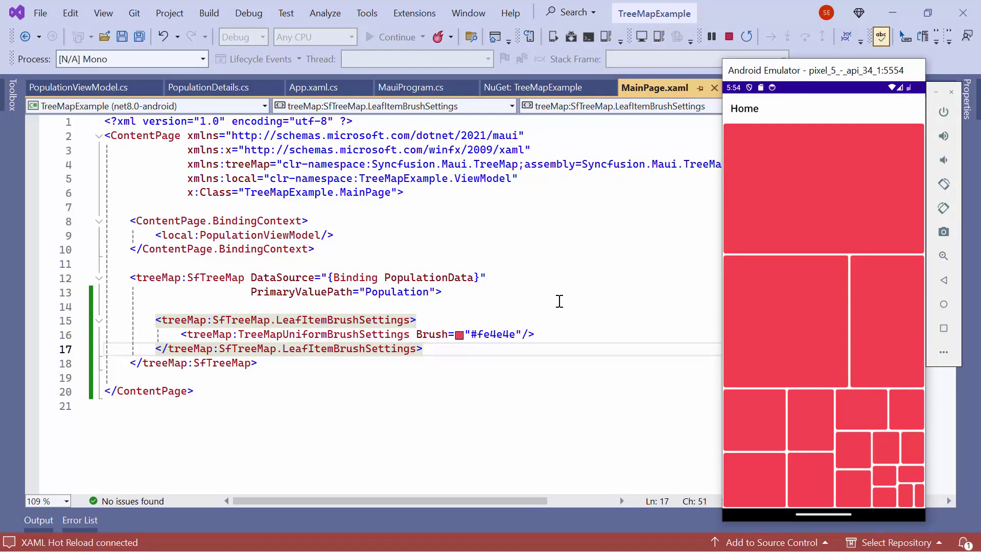
Stop the running app with Shift+F5
key("shift+F5")
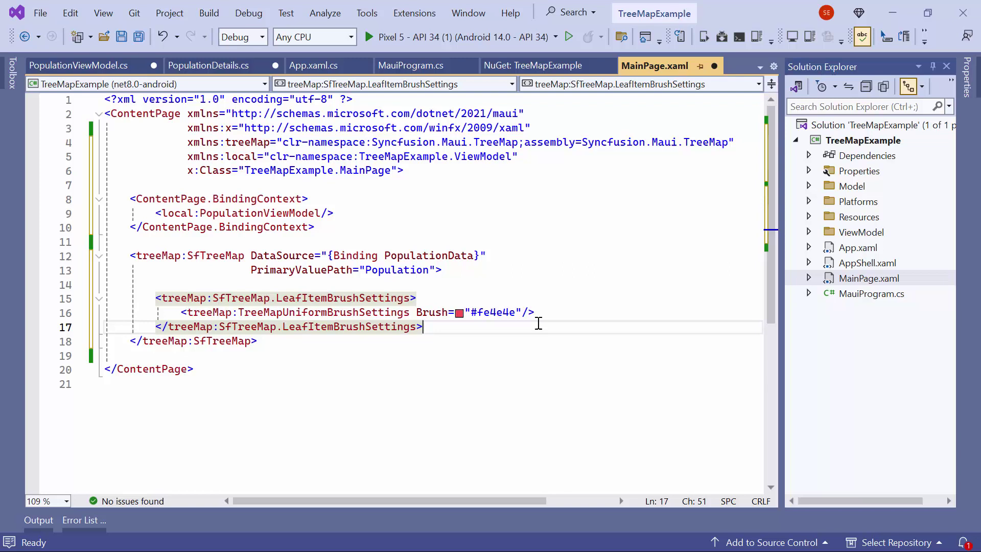
Add LeafItemSettings with a TreeMapLeafItemSettings element whose LabelPath is Country
key("Return")
key("Return")
type("<treeMap:SfTreeMap.L")
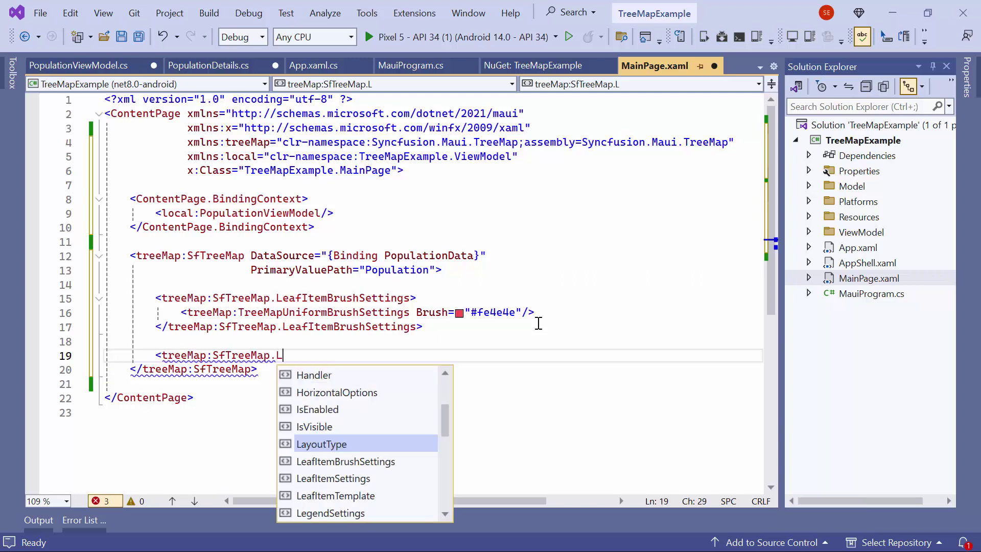
type("ea")
key("Down")
key("Tab")
type(">")
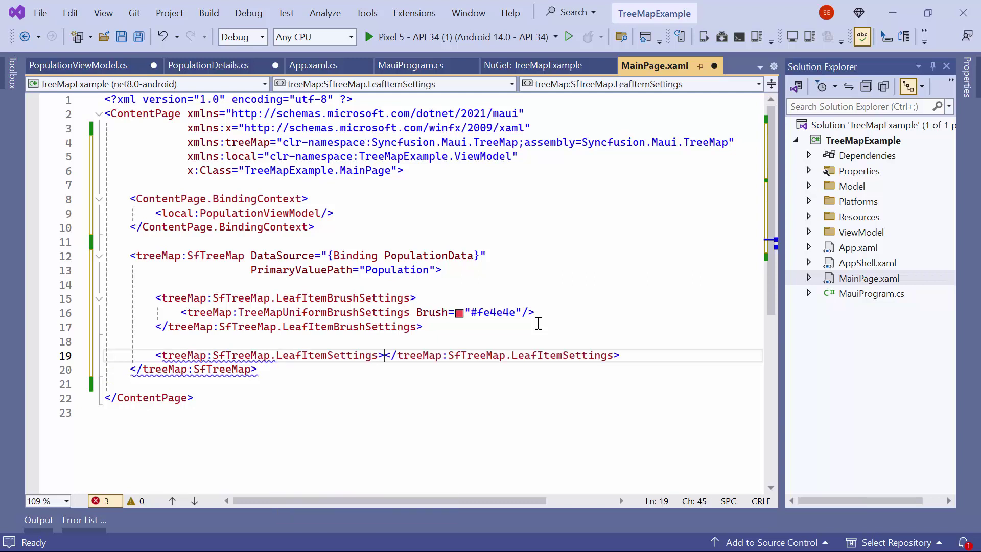
key("Return")
type("<tr")
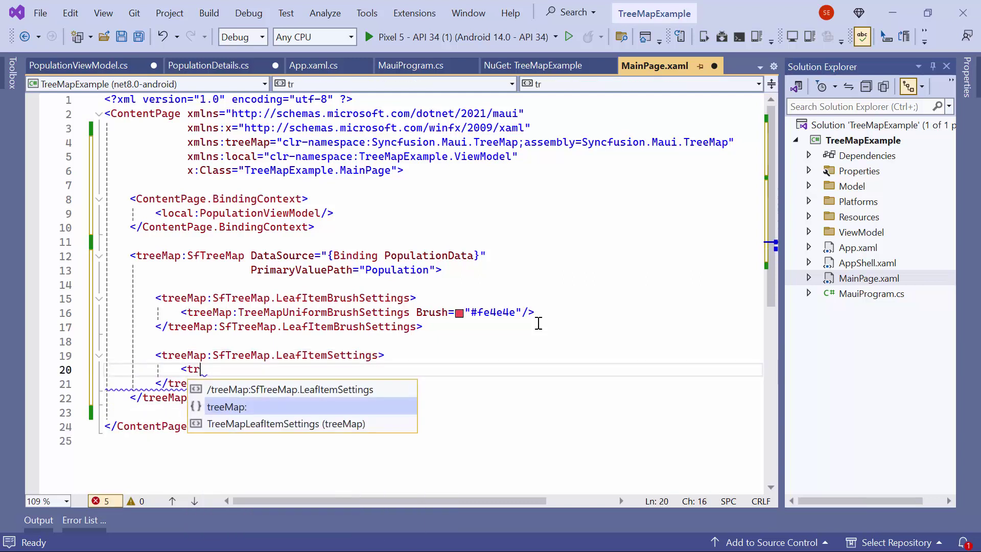
key("Tab")
type("Tree")
key("Tab")
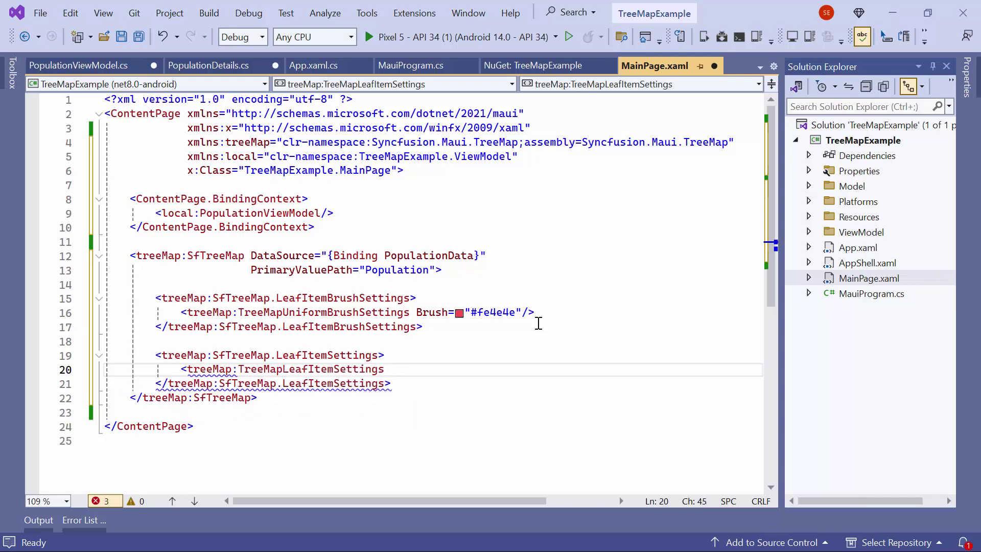
type(" lab/>")
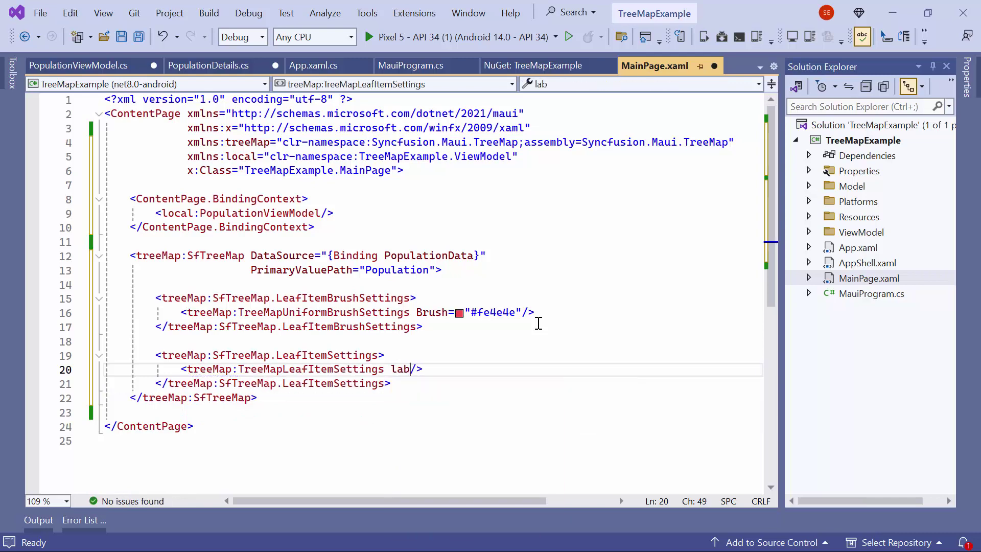
key("Tab")
type("Country")
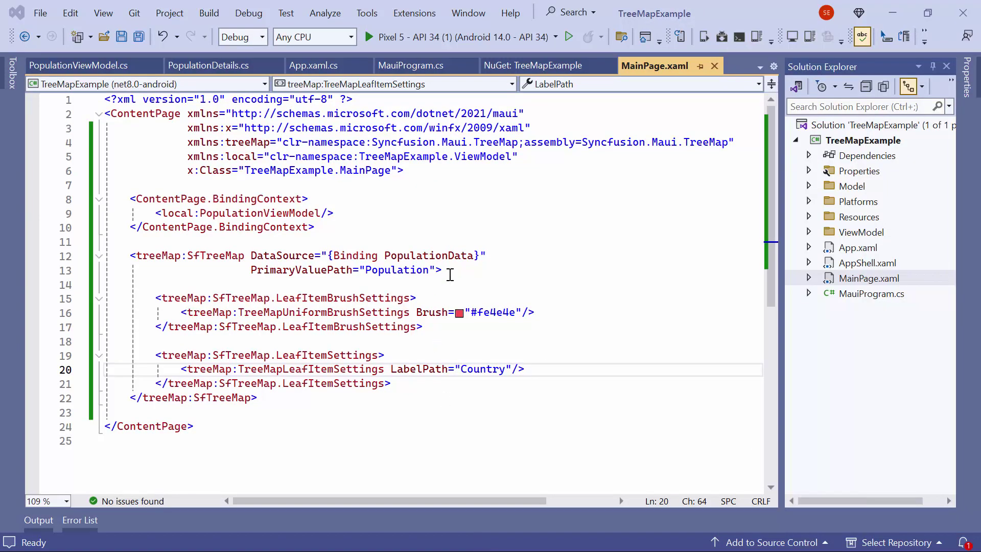
Add a Levels section with a TreeMapLevel grouping tiles by Continent
left_click(482, 272)
key("Return")
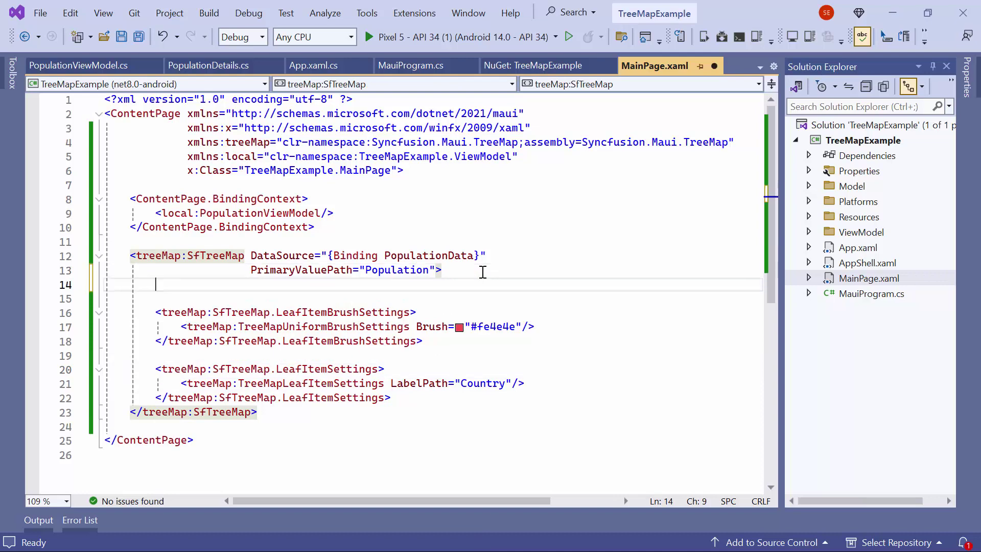
key("Return")
type("<treeMap:SfTreeMap")
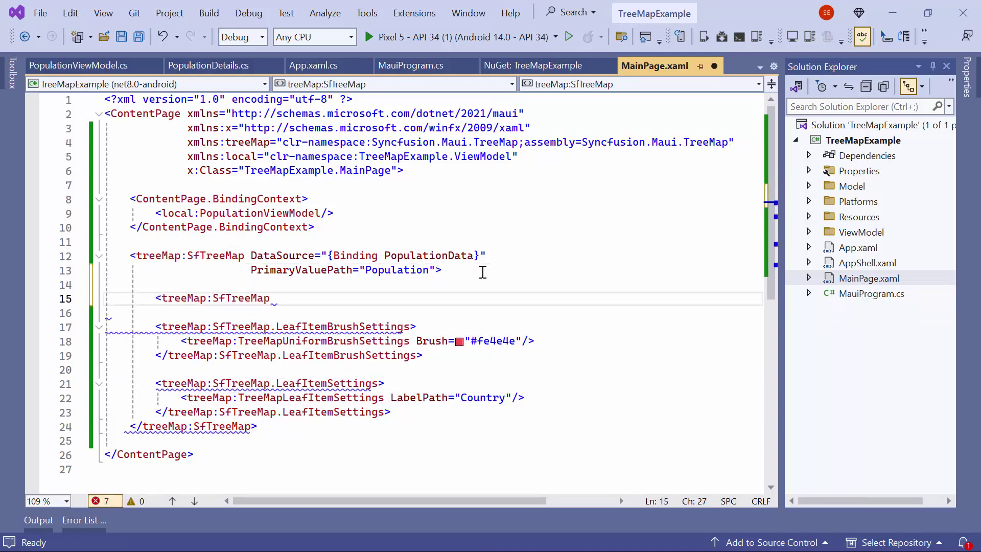
type(".lev")
key("Tab")
type(">")
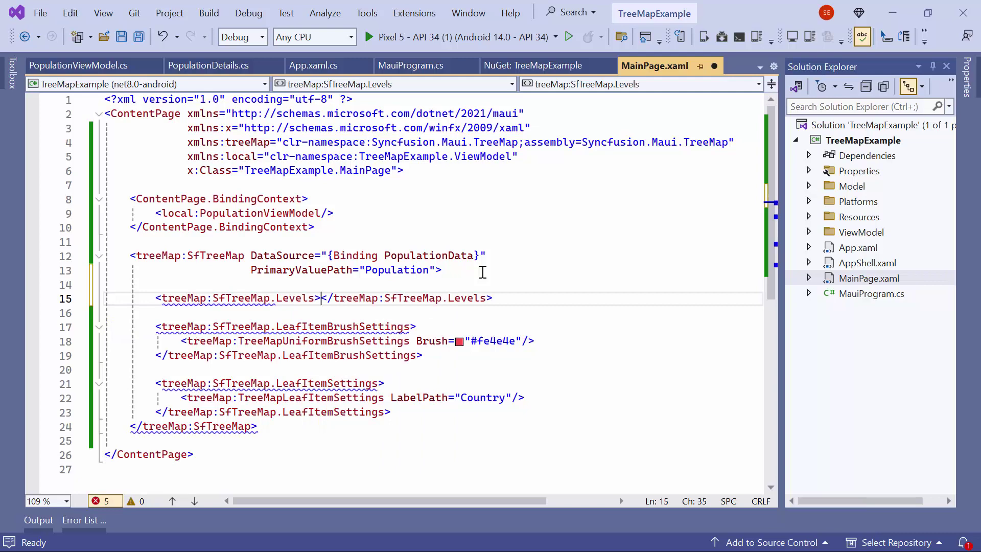
key("Return")
type("<tre")
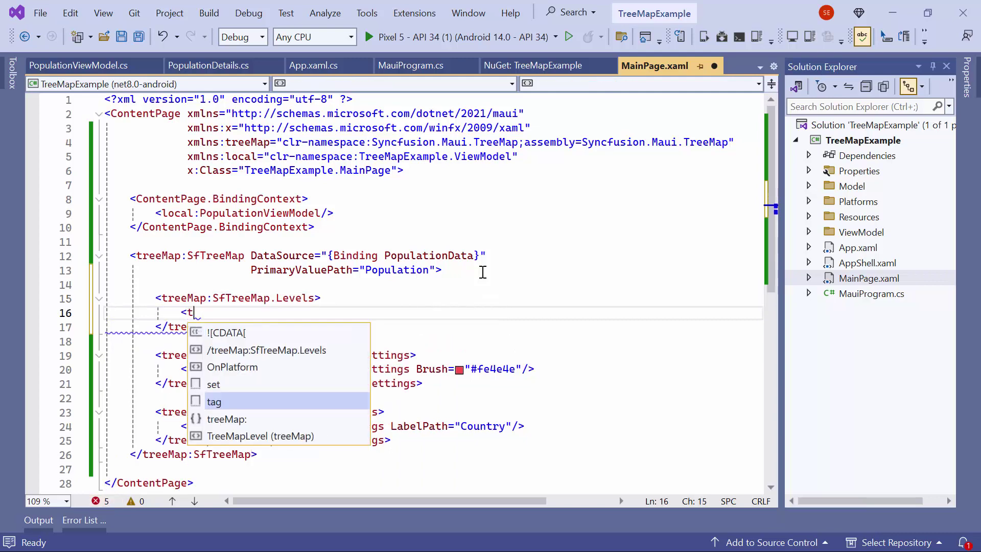
key("Tab")
type(":Tree")
key("Tab")
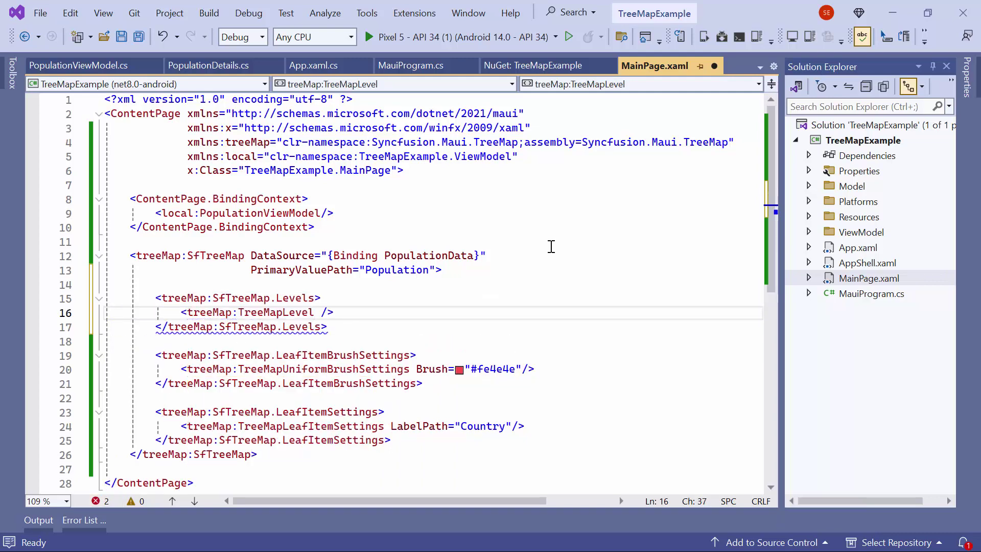
type("gr")
key("Tab")
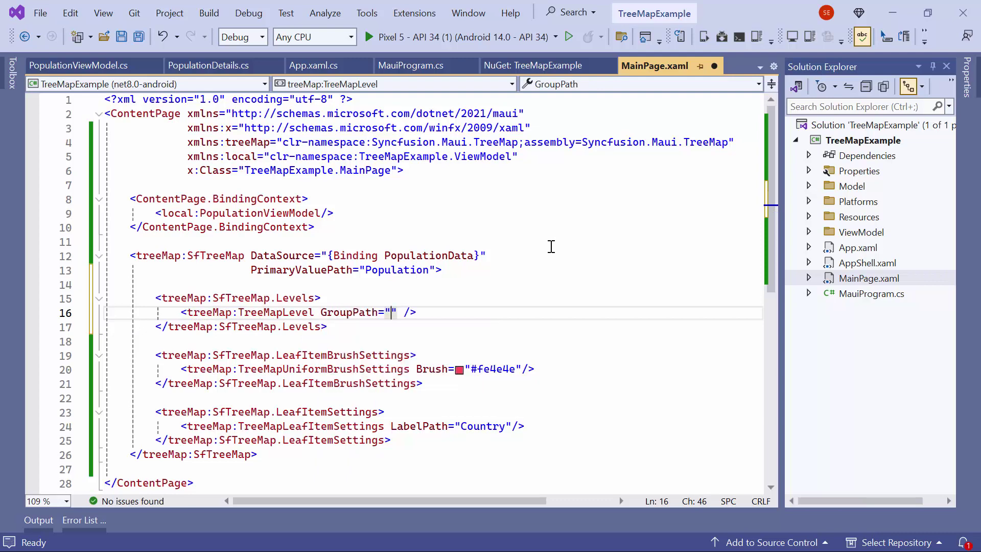
type("Continent")
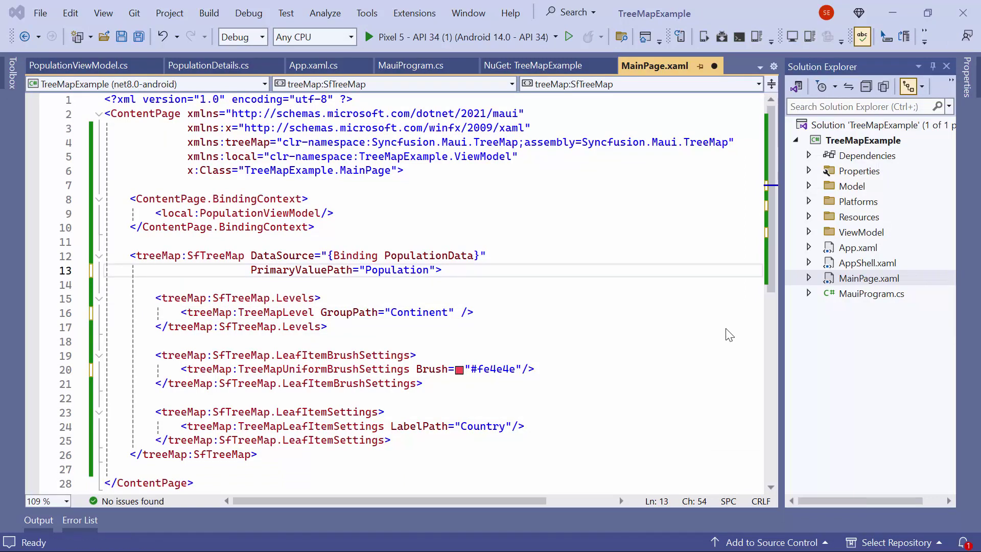
left_click(438, 270)
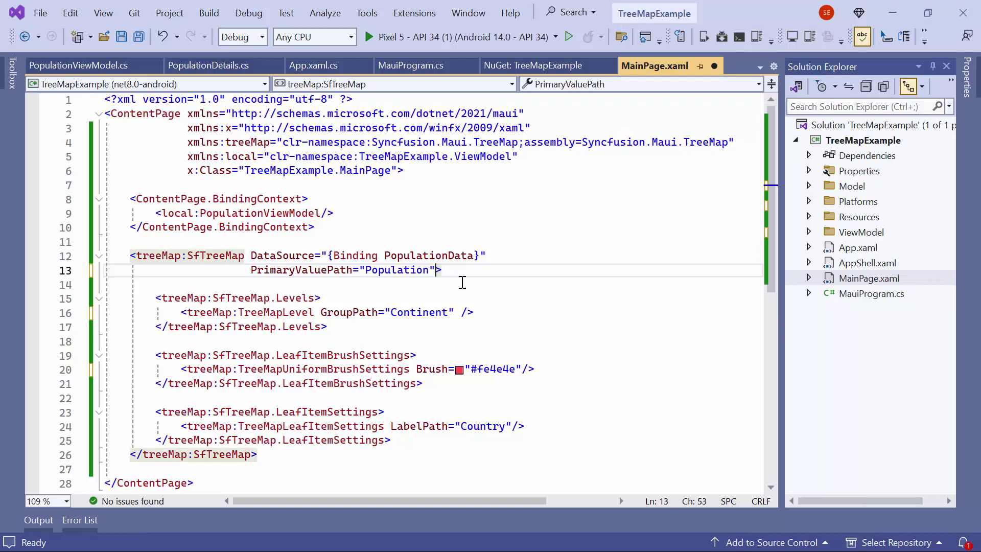
scroll(462, 280, "down", 1)
scroll(536, 246, "down", 1)
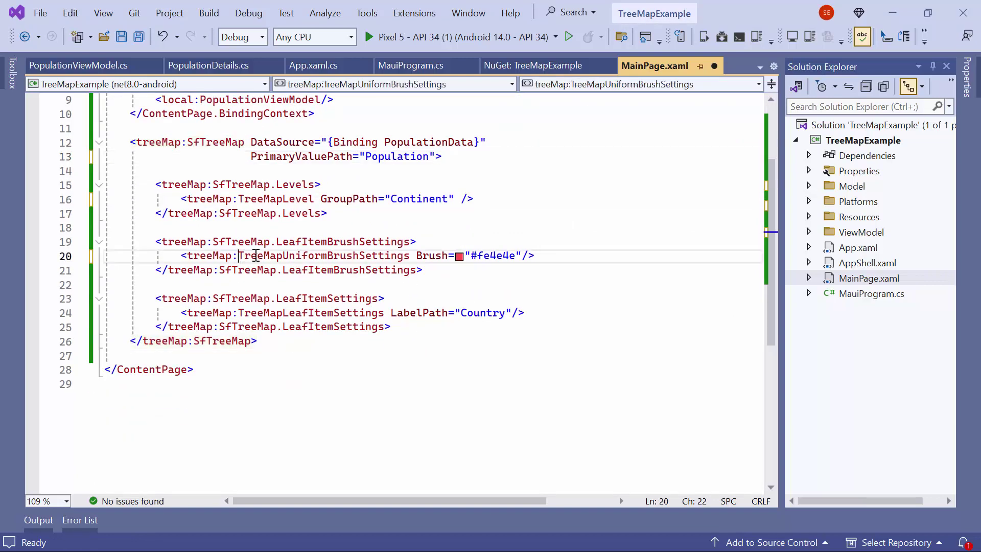
Delete the TreeMapUniformBrushSettings element with Brush #fe4e4e
left_click_drag(238, 255, 525, 255)
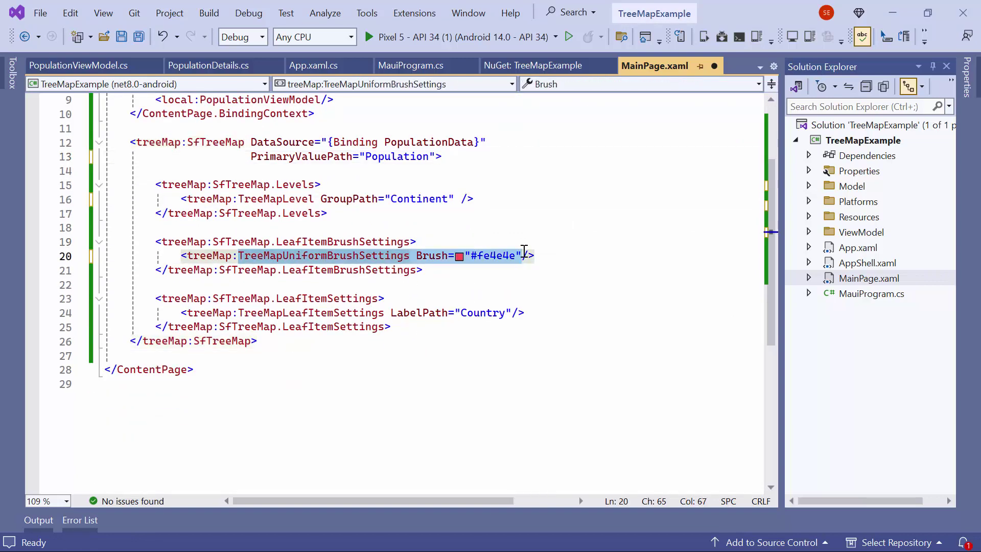
key("Delete")
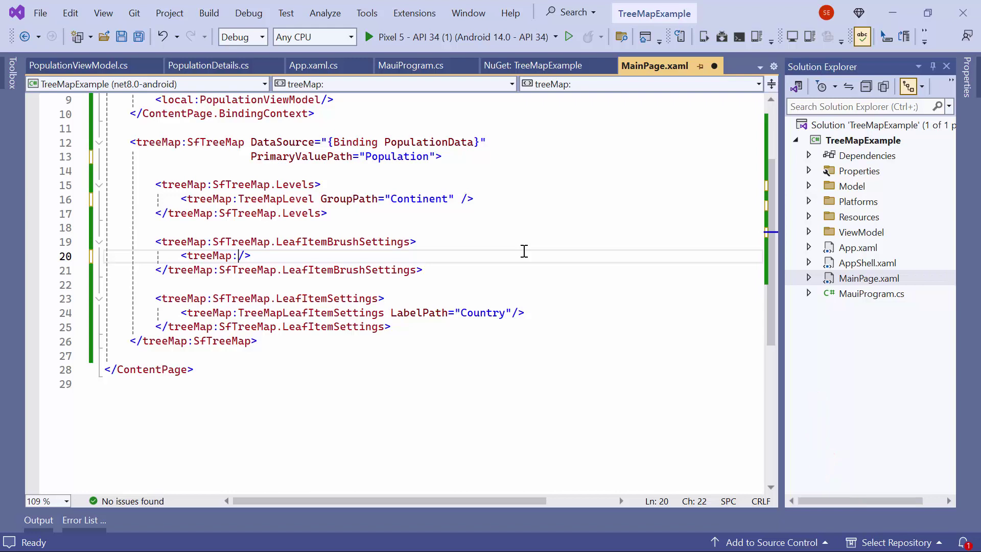
Add a TreeMapRangeBrushSettings element containing a RangeBrushes property
key("Delete")
key("Delete")
type("tre")
key("Down")
key("Down")
key("Down")
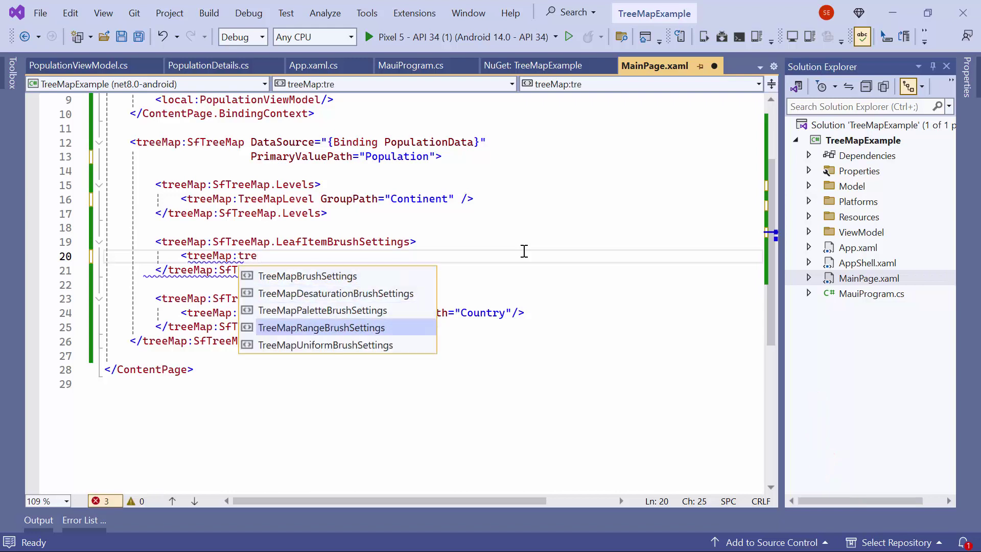
key("Tab")
type(">")
key("Return")
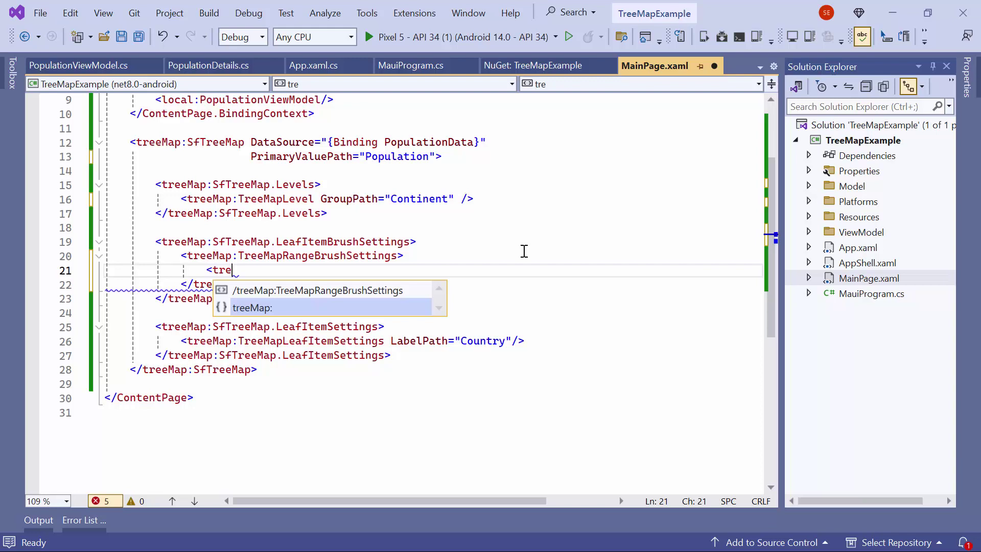
key("Tab")
type("TreeMapRangeBrushSettings.")
key("Down")
key("Tab")
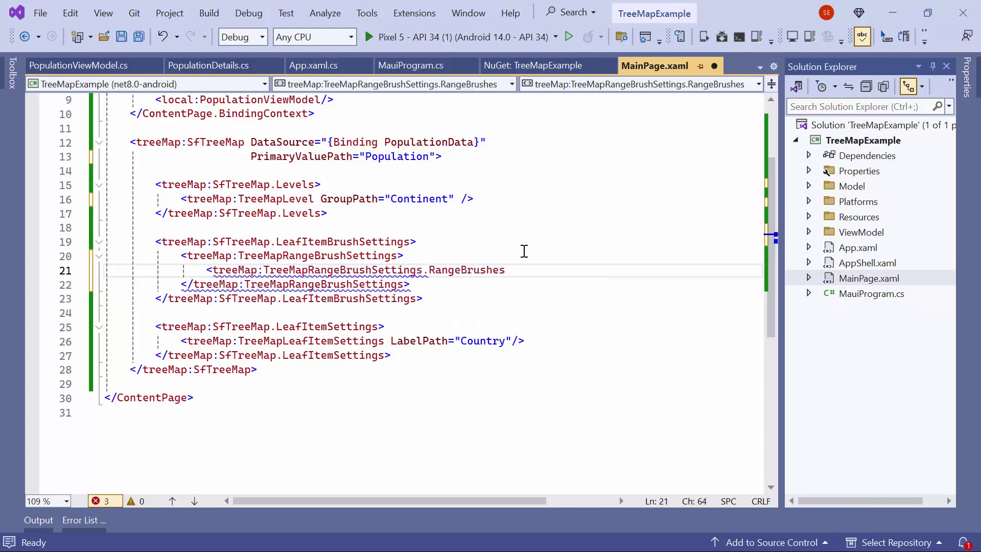
type(">")
key("Return")
type("<")
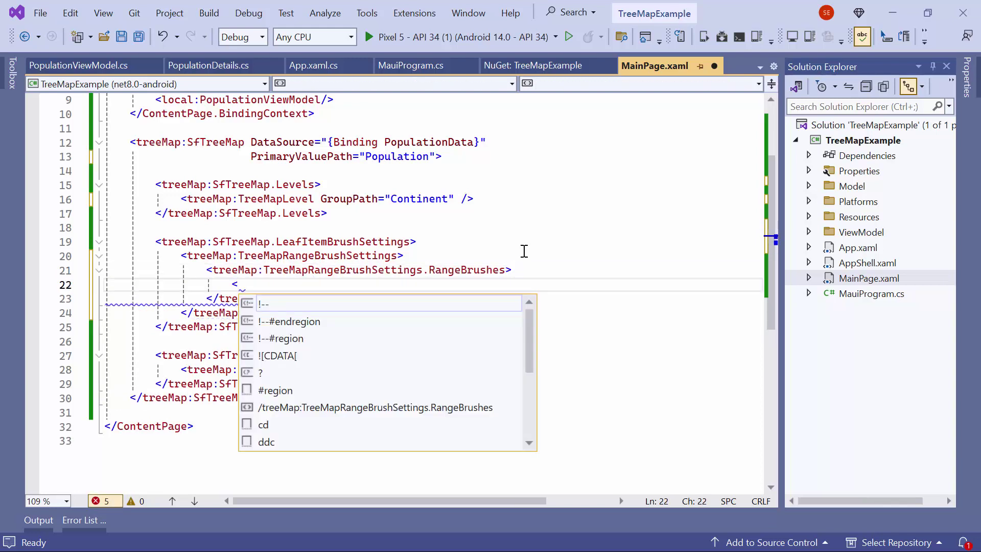
type("tre")
key("Down")
key("Tab")
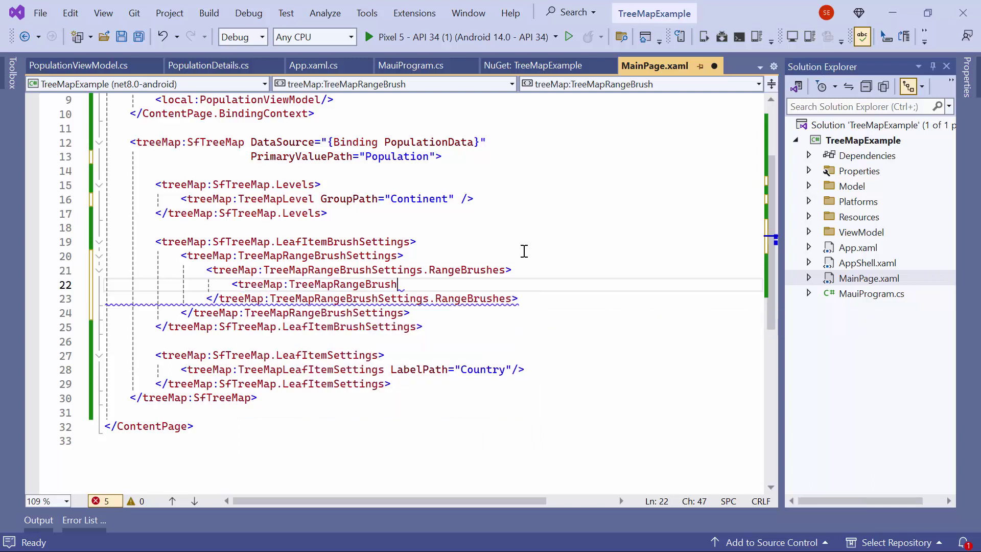
type("L")
type("/>")
key("Left")
key("Left")
type("La")
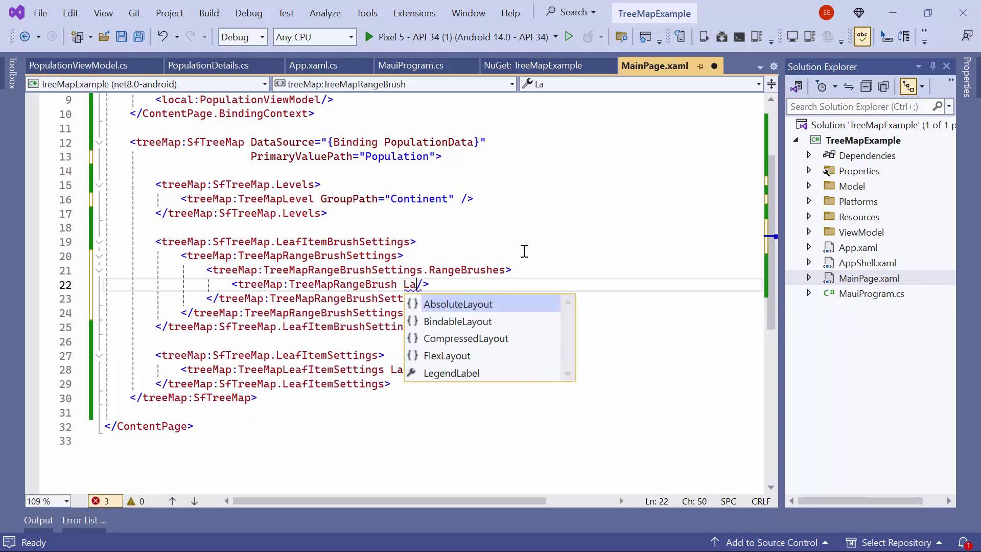
type("b")
key("Tab")
type("50")
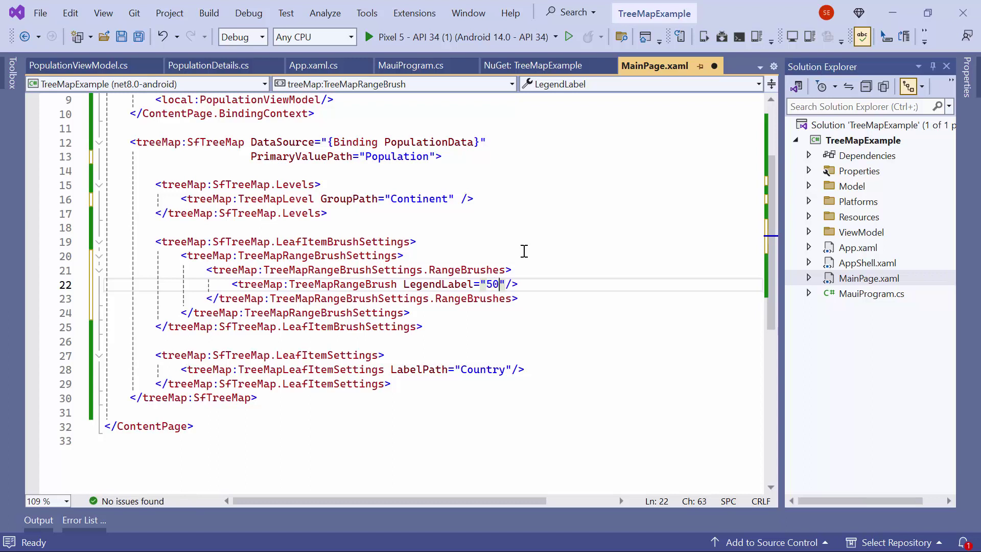
type("M-")
type("1B")
key("Right")
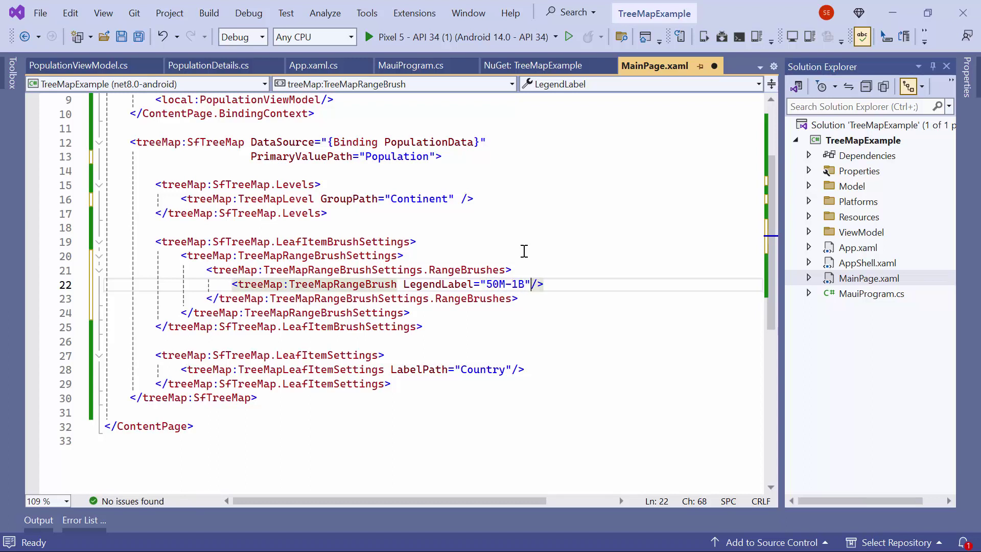
key("Return")
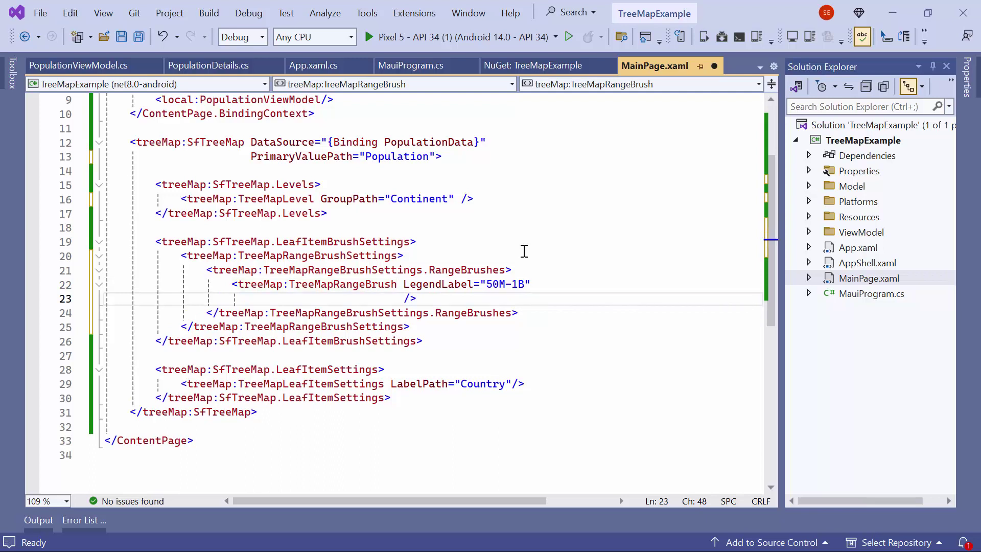
type("Fr")
key("Tab")
type("500")
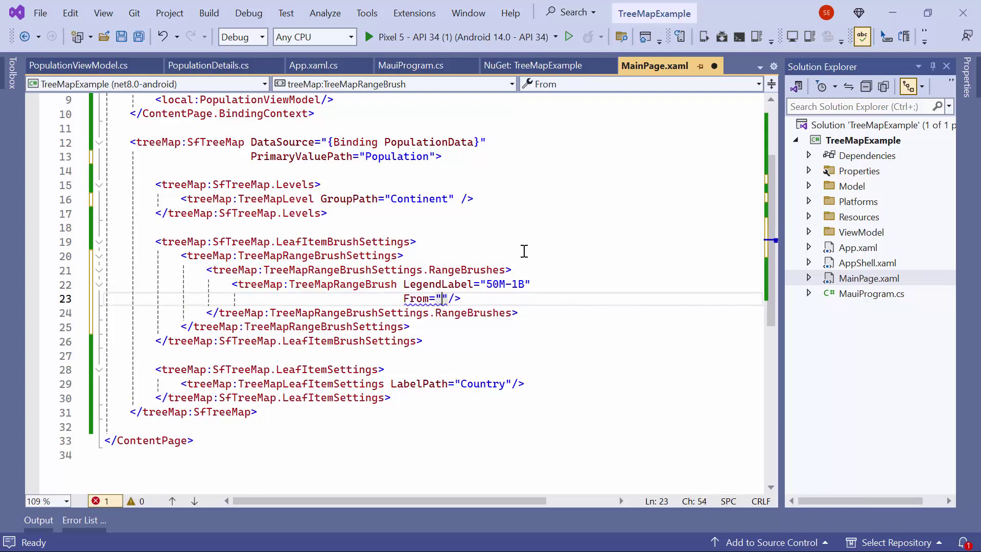
type("00000")
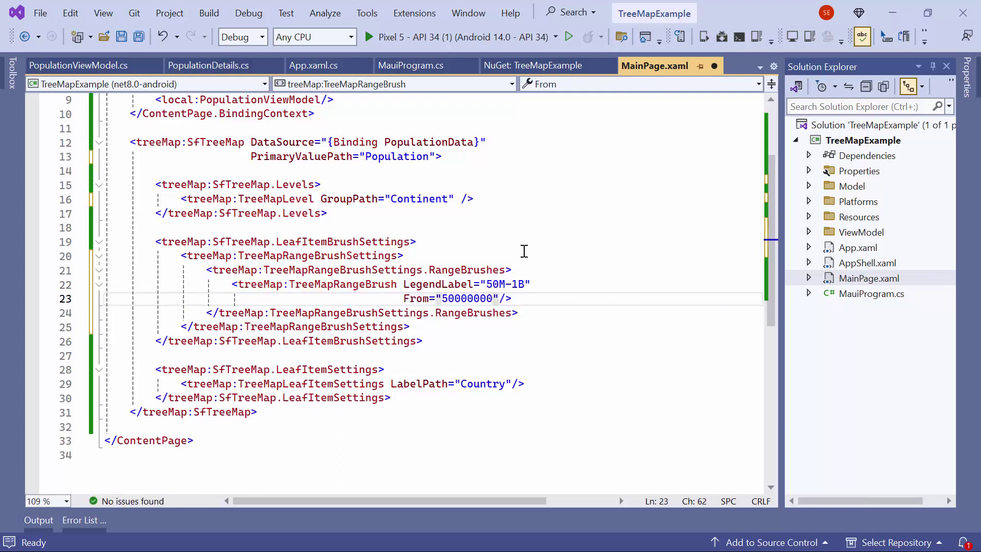
key("Return")
type("To")
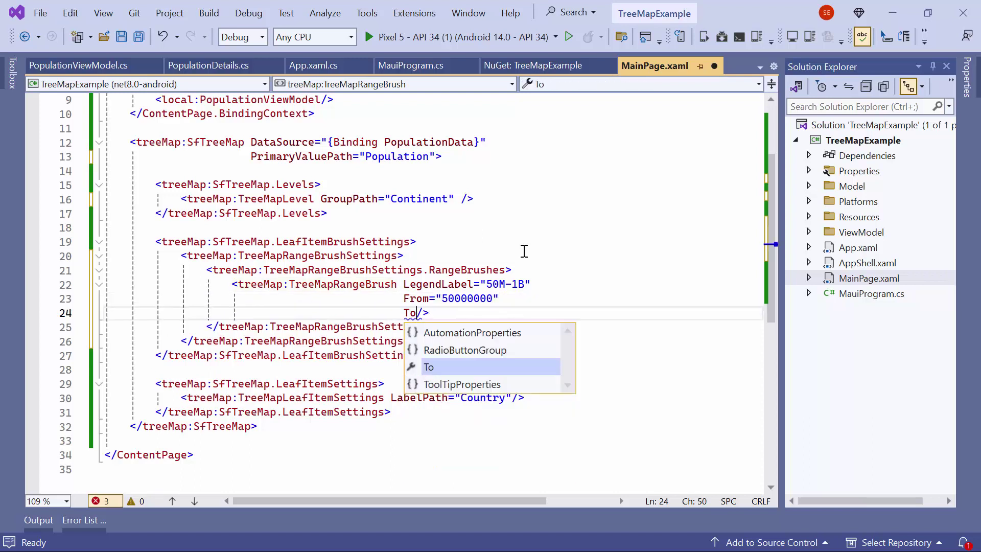
type("=\"10000000")
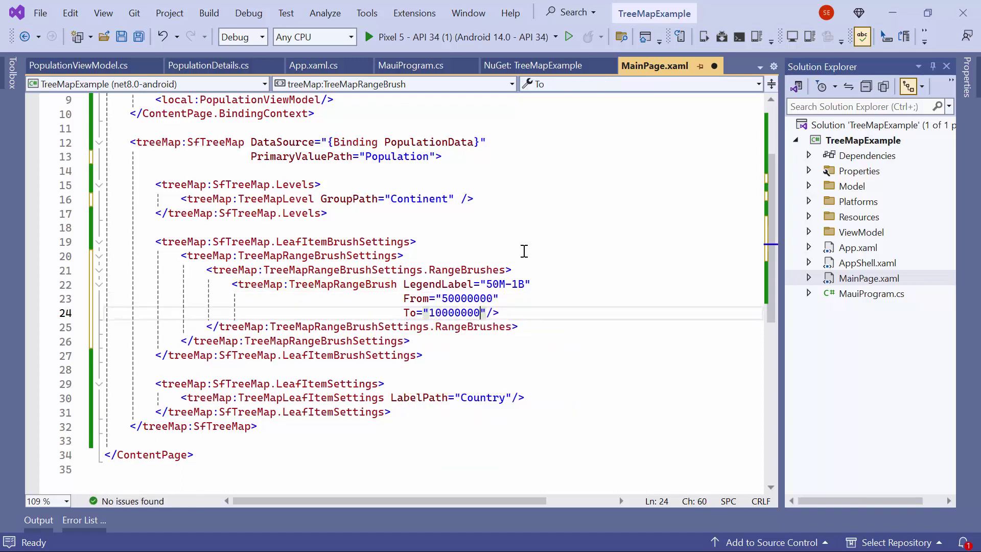
type("00")
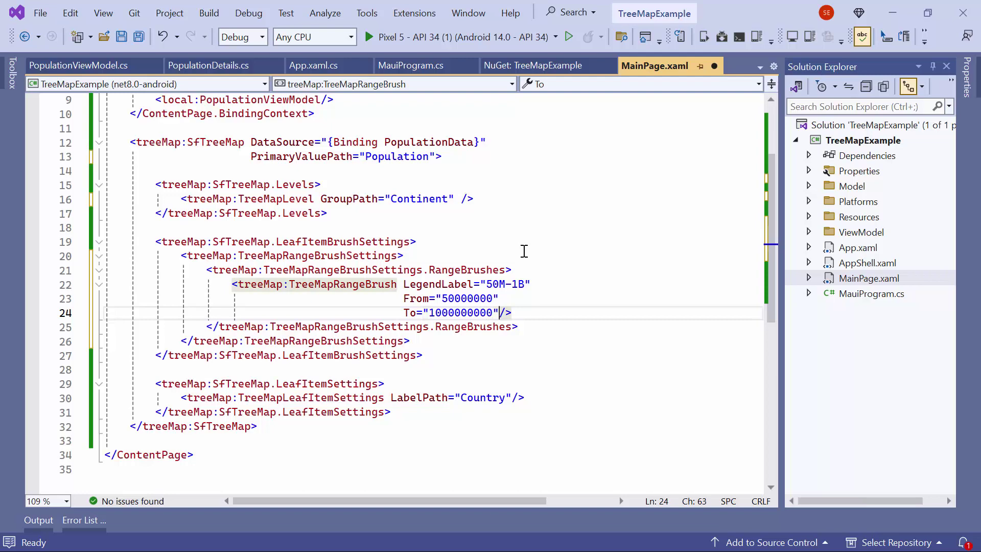
key("Return")
type("Br/>")
key("Tab")
type("#0c869d")
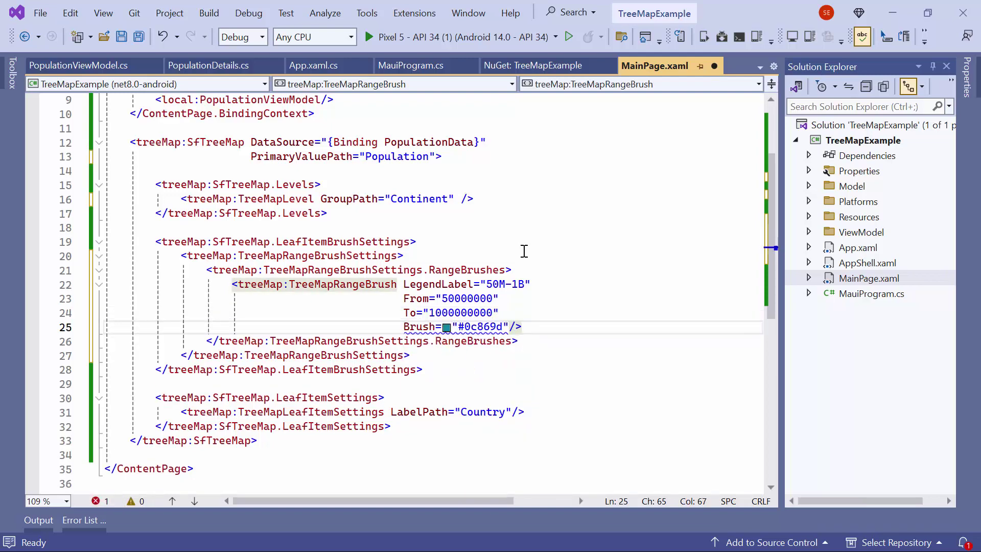
Paste range brushes for 10M - 50M (#12b0bb) and 0.1M - 10M (#12dbd7)
key("Return")
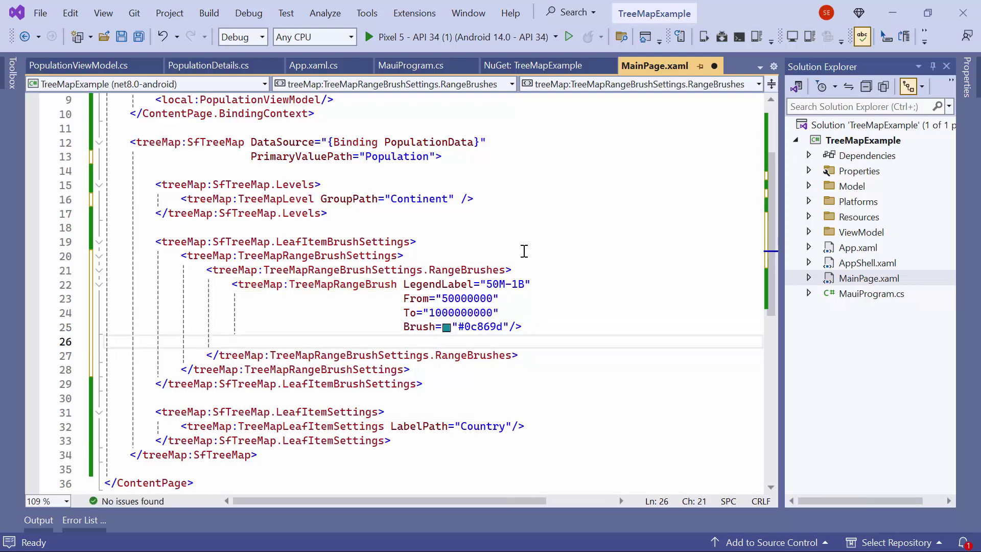
key("ctrl+v")
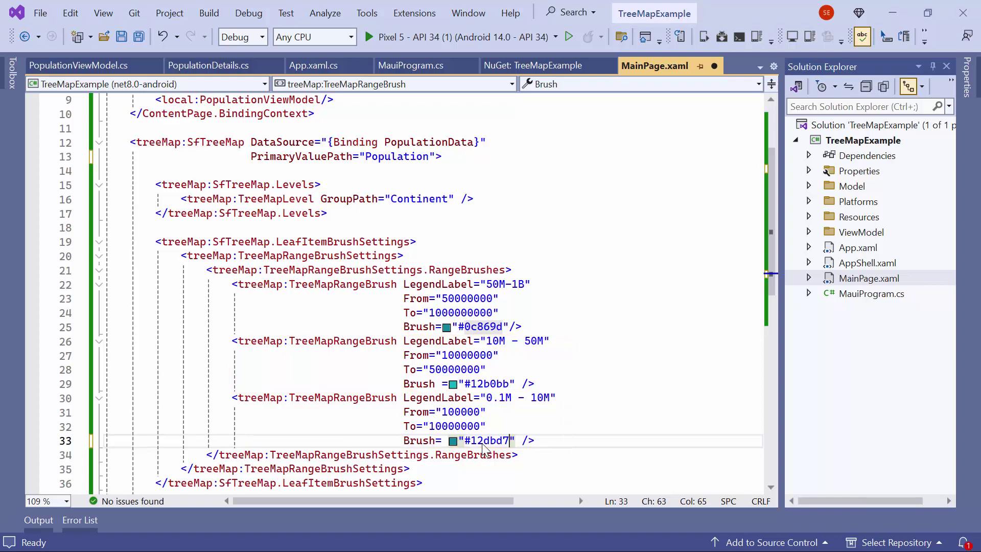
Add RangeColorValuePath="Population" to the SfTreeMap tag
left_click(438, 156)
key("Return")
type("Ran>")
key("Tab")
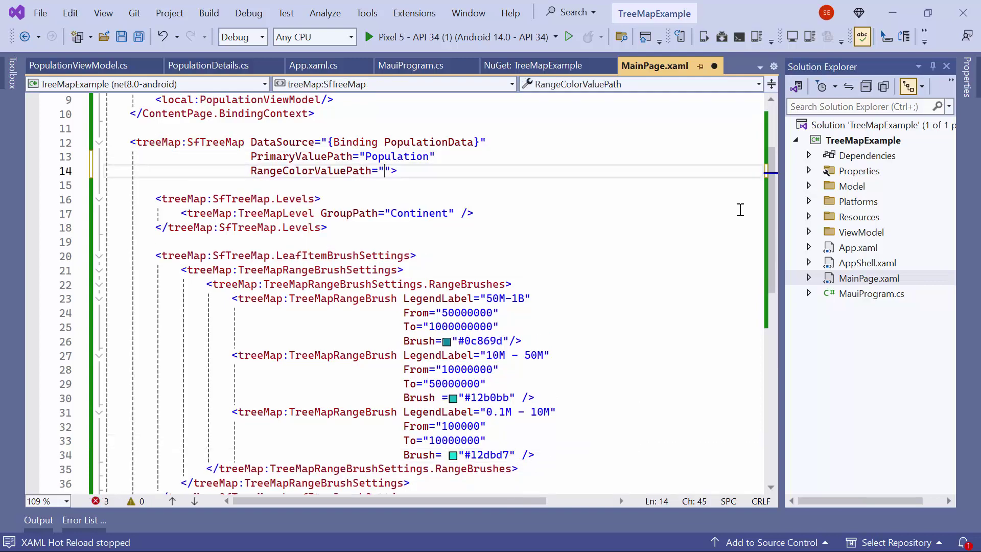
type("Population")
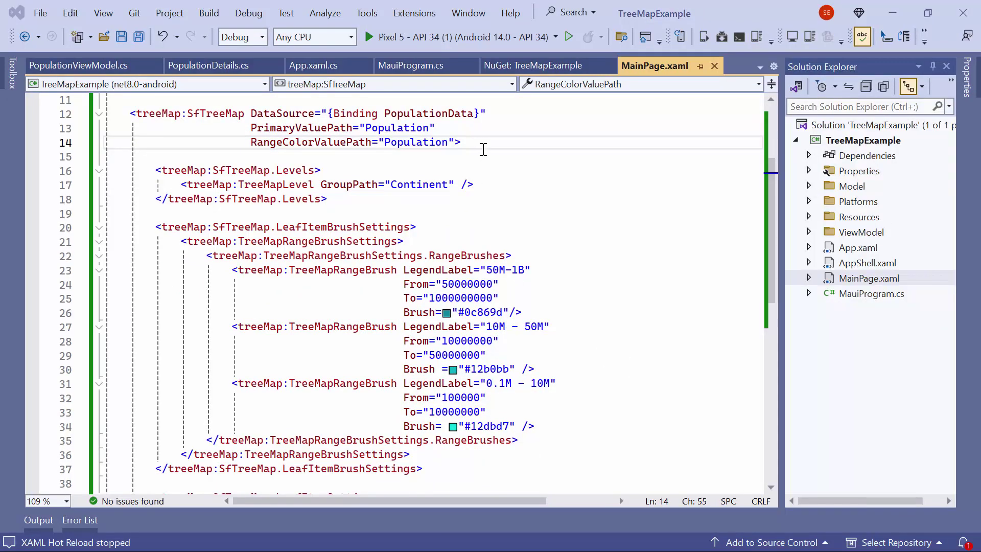
Add LegendSettings with a TreeMapLegendSettings element setting ShowLegend to True
left_click(483, 145)
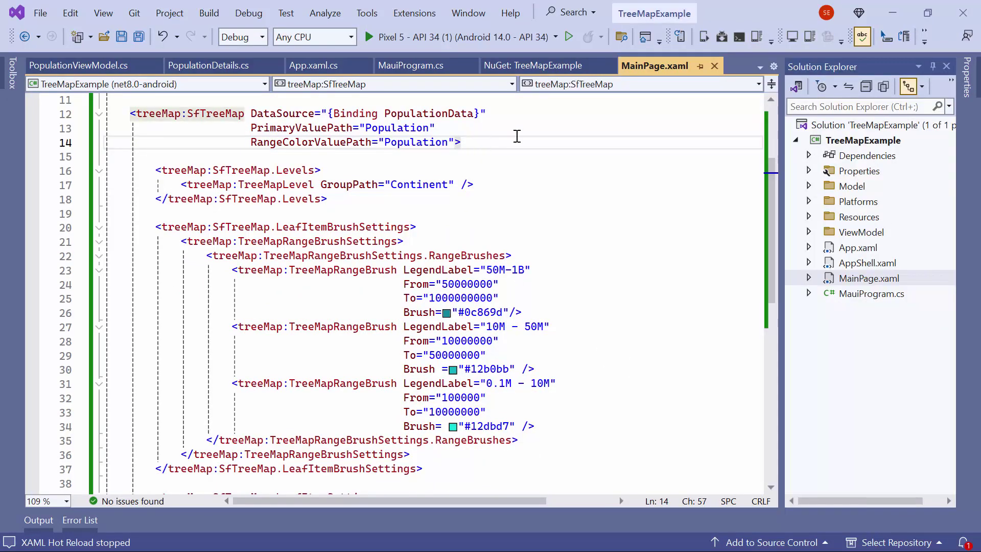
key("Return")
key("Return")
type("<treeMap:SfTreeMap.")
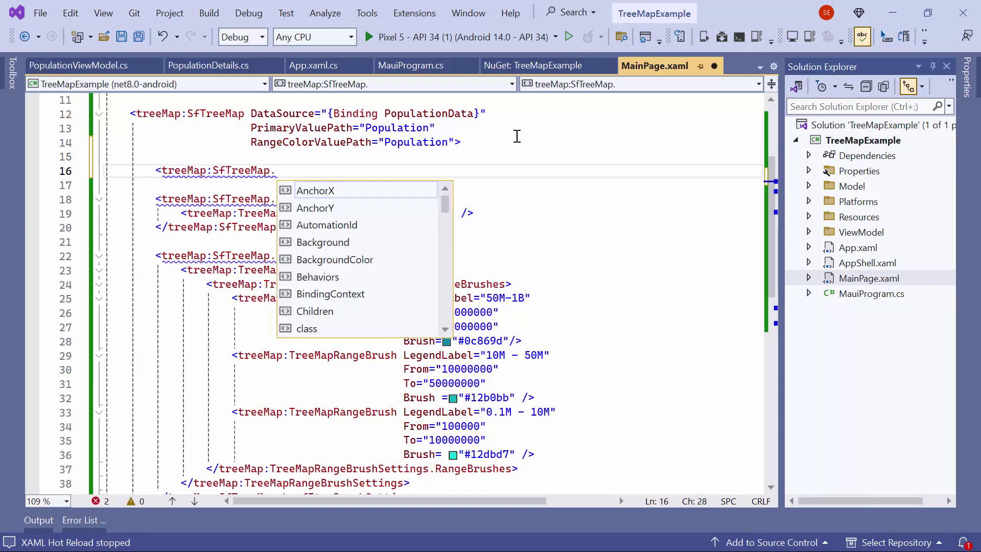
type("Leg")
key("Tab")
type(">")
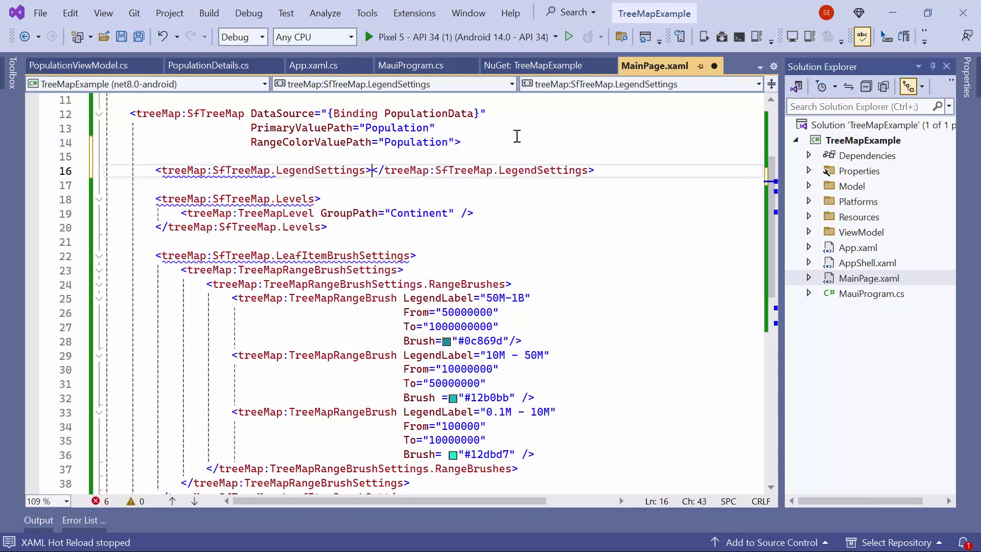
key("Return")
type("<l")
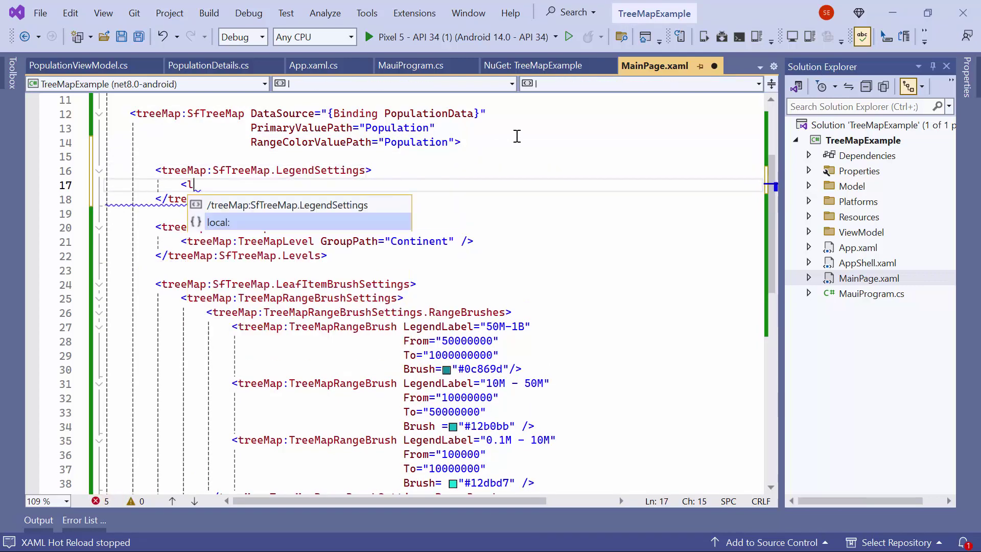
type("eg")
key("Tab")
type("/>")
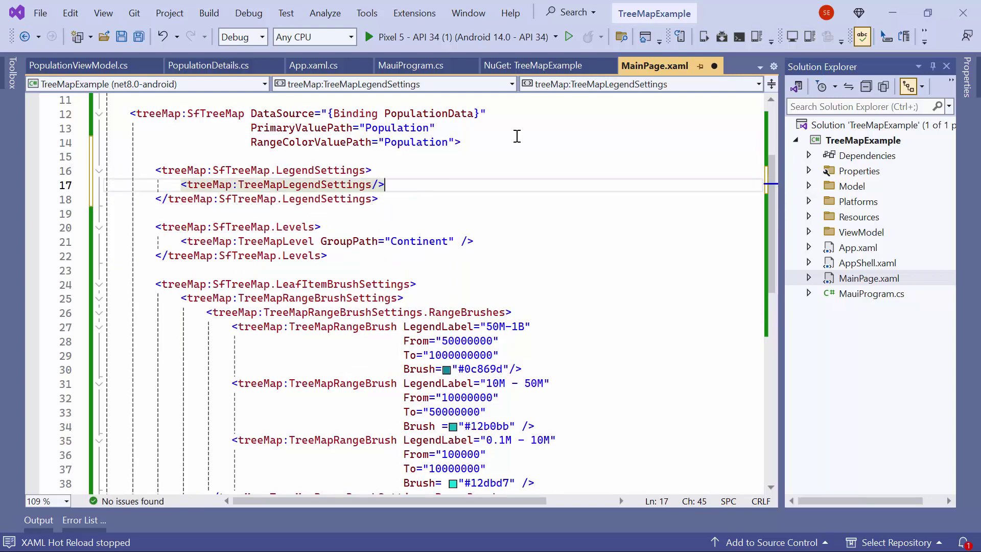
key("Left")
key("Left")
type("Sh")
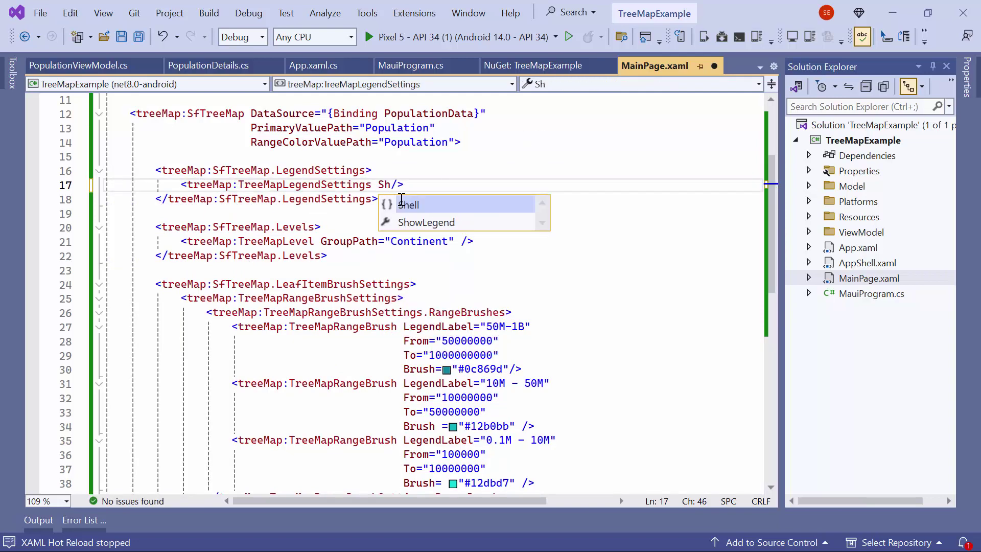
key("Down")
key("Tab")
type("=\"T")
key("Tab")
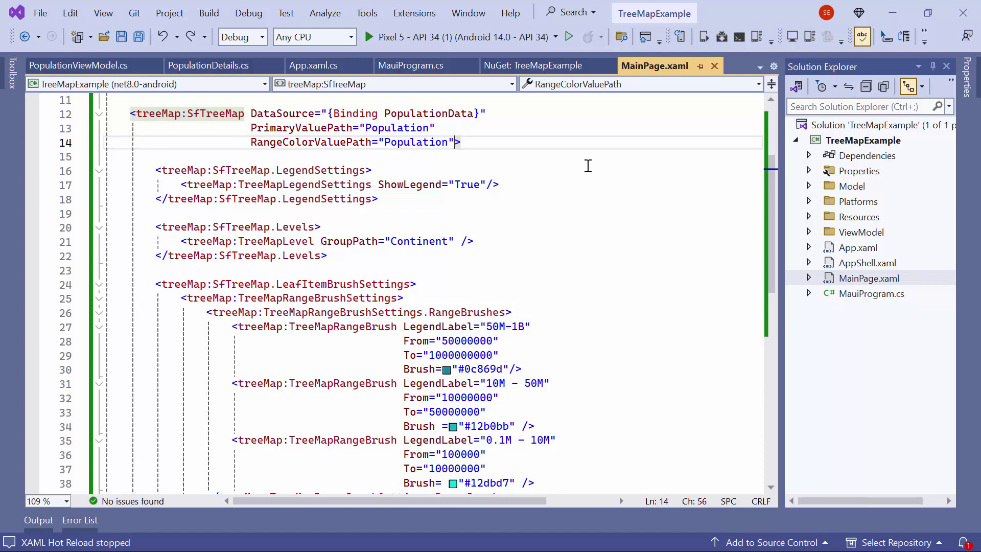
Add ShowToolTip="True" to the SfTreeMap tag
key("Return")
type("Sho>")
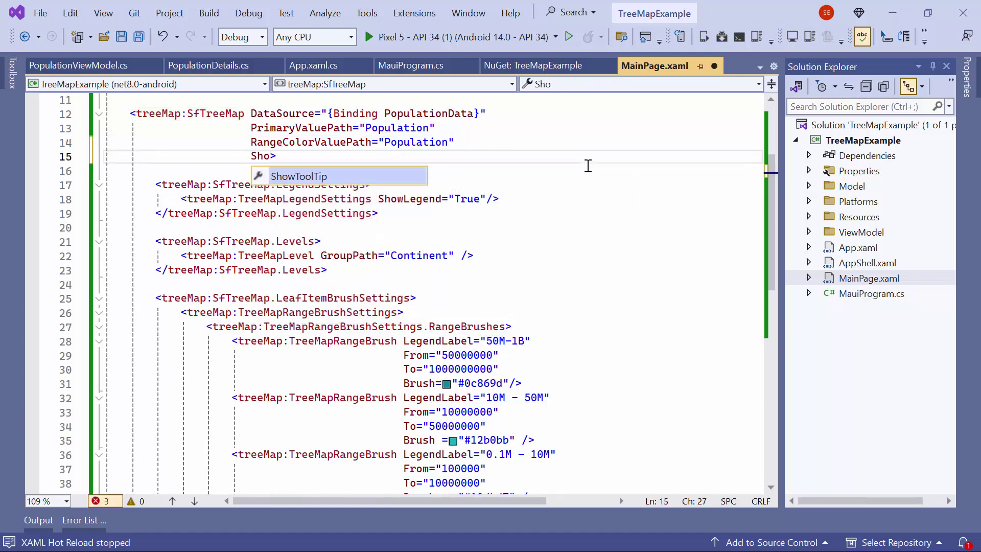
key("Tab")
type("T")
key("Tab")
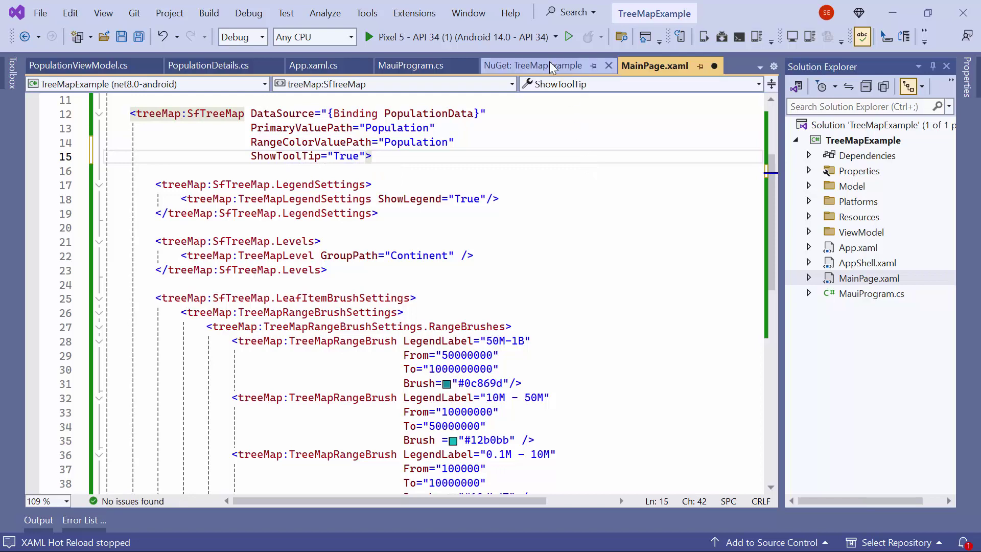
Run the app on the emulator and check tooltips for Guatemala, Canada and the United States, then stop
left_click(568, 35)
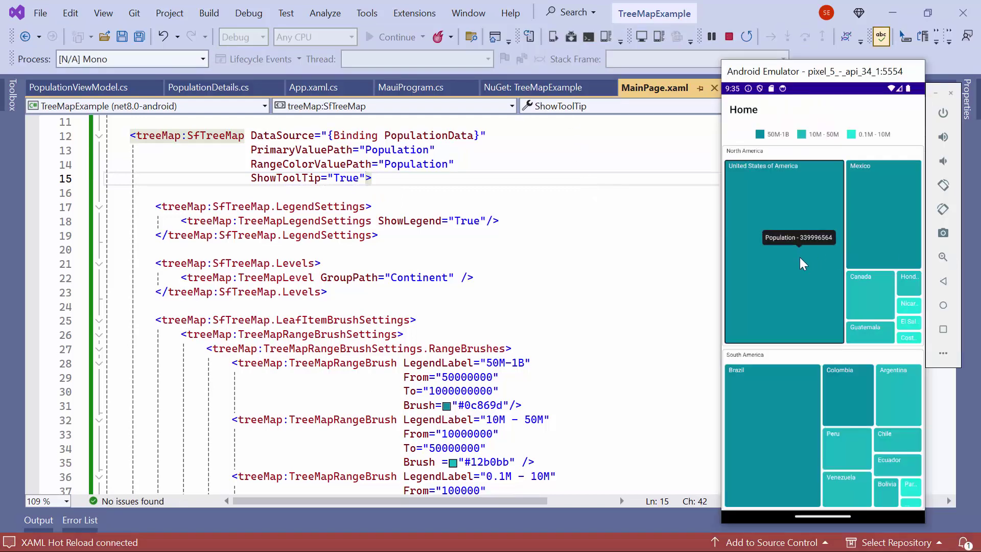
left_click(909, 307)
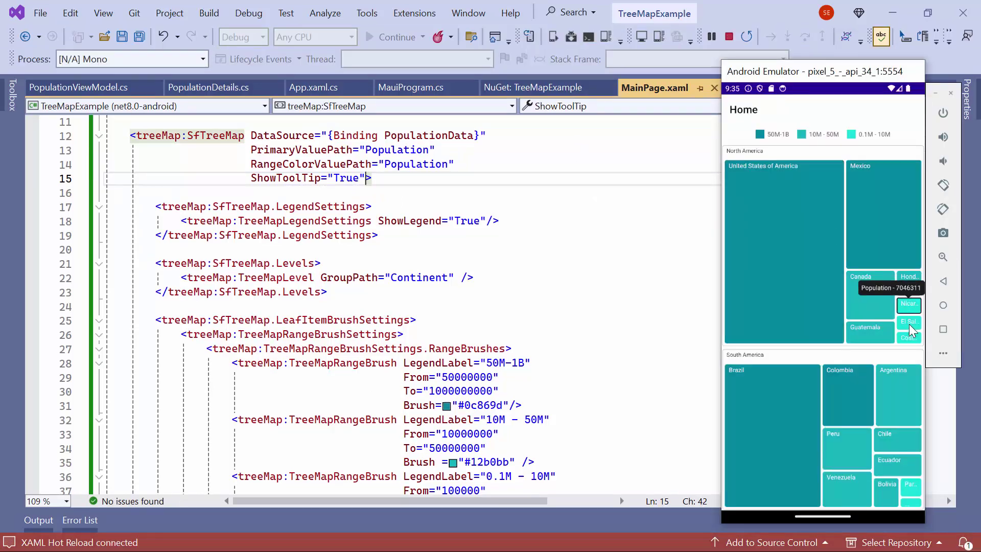
left_click(909, 325)
left_click(877, 325)
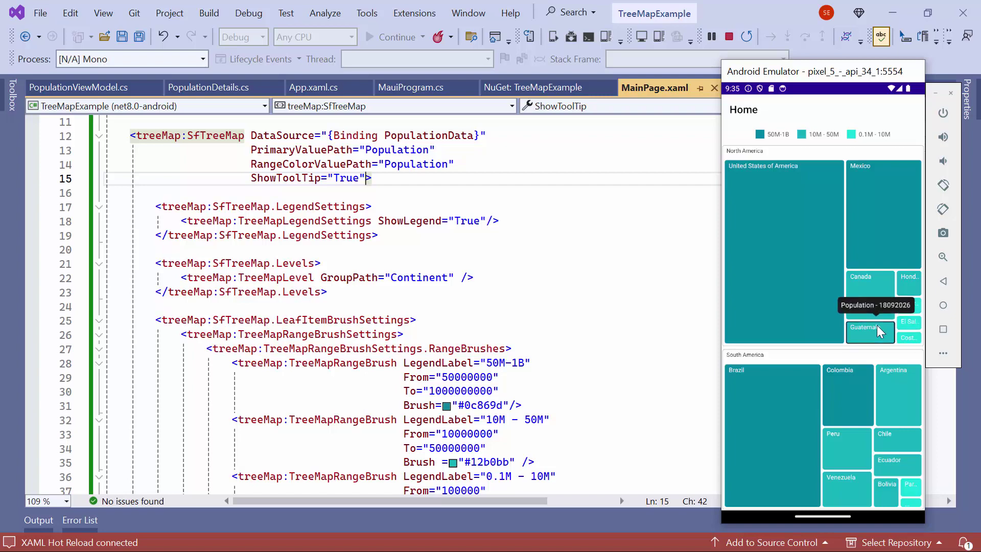
left_click(866, 294)
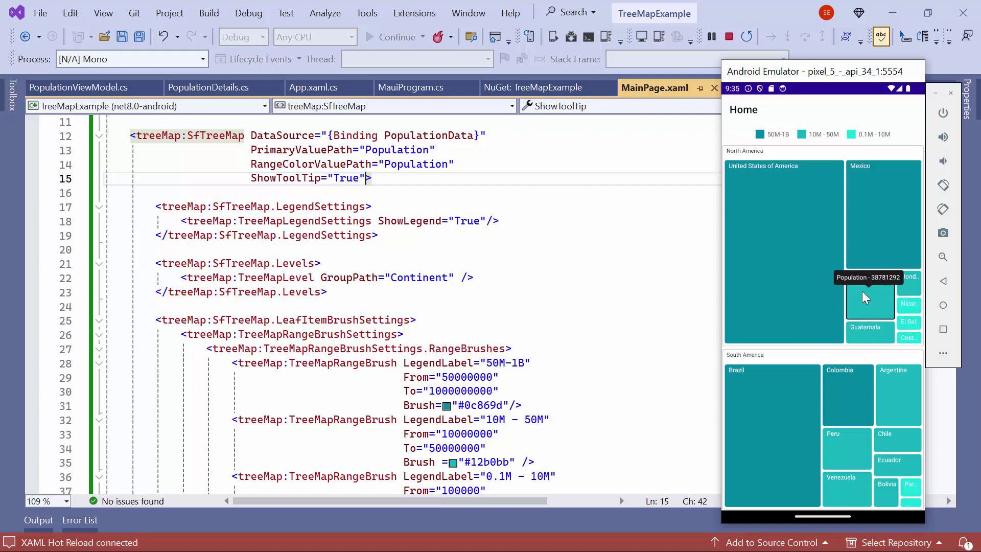
left_click(813, 234)
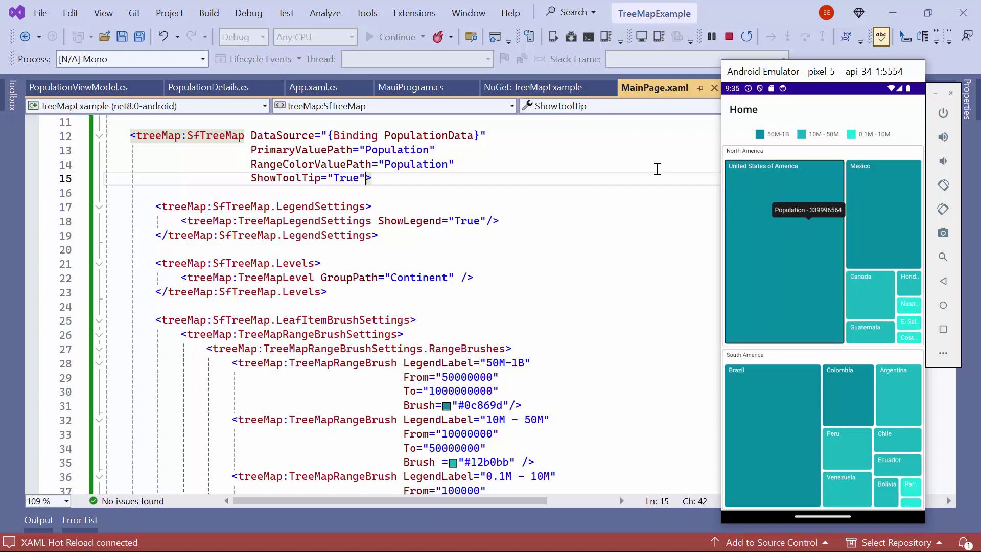
key("shift+F5")
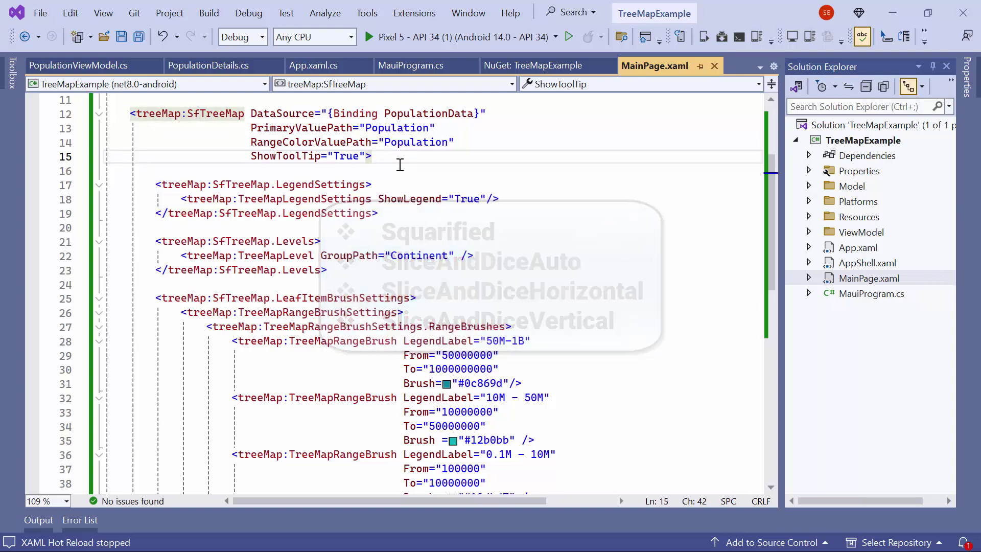
Set the SfTreeMap LayoutType to SliceAndDiceHorizontal using IntelliSense
key("Return")
type("l>")
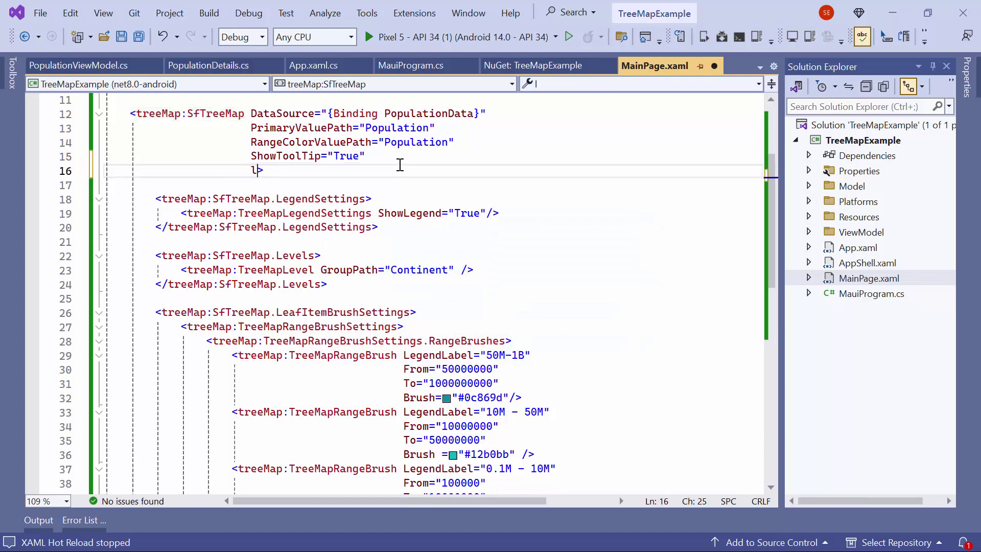
type("La")
key("Tab")
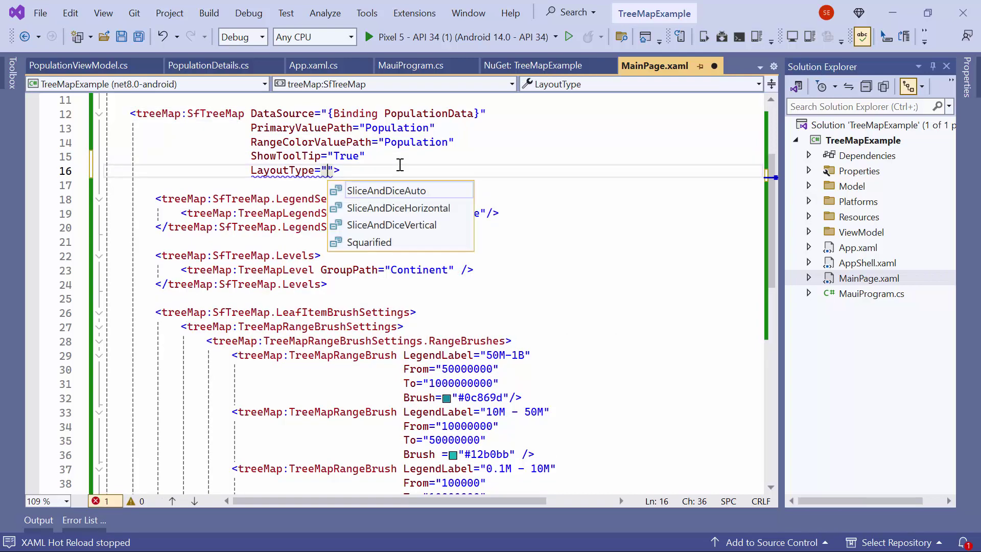
key("Down")
key("Down")
type("S")
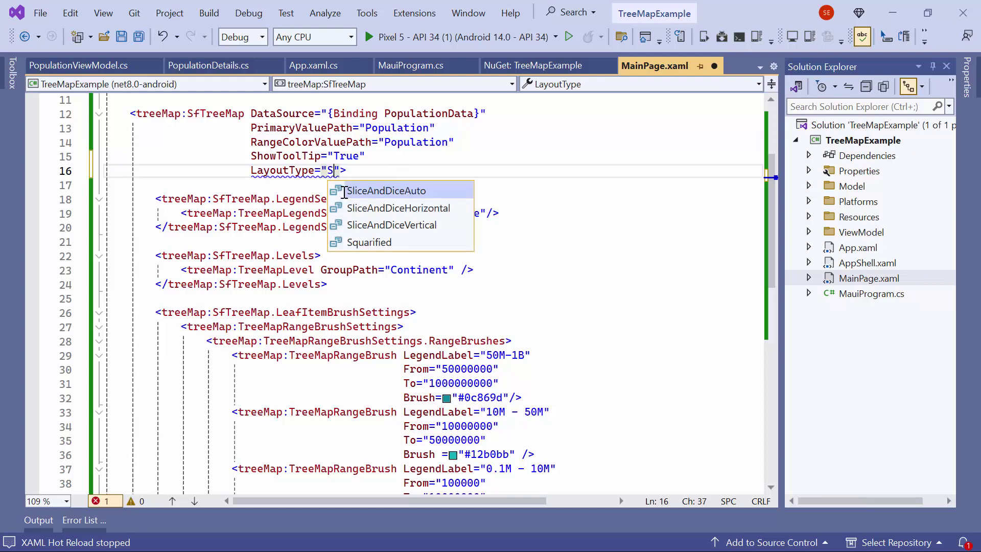
key("Down")
key("Tab")
Run the app and view the horizontal slice layout in landscape
key("F5")
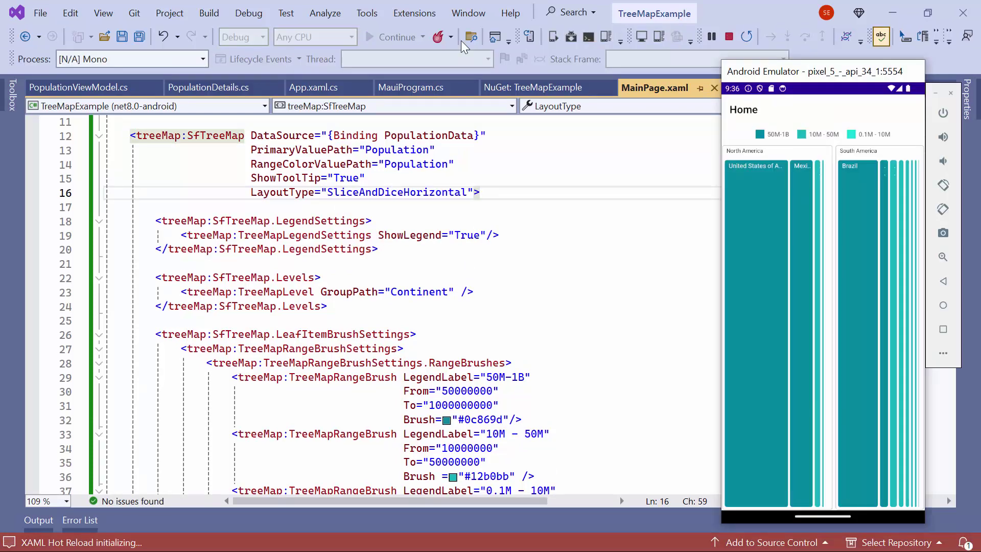
left_click(943, 185)
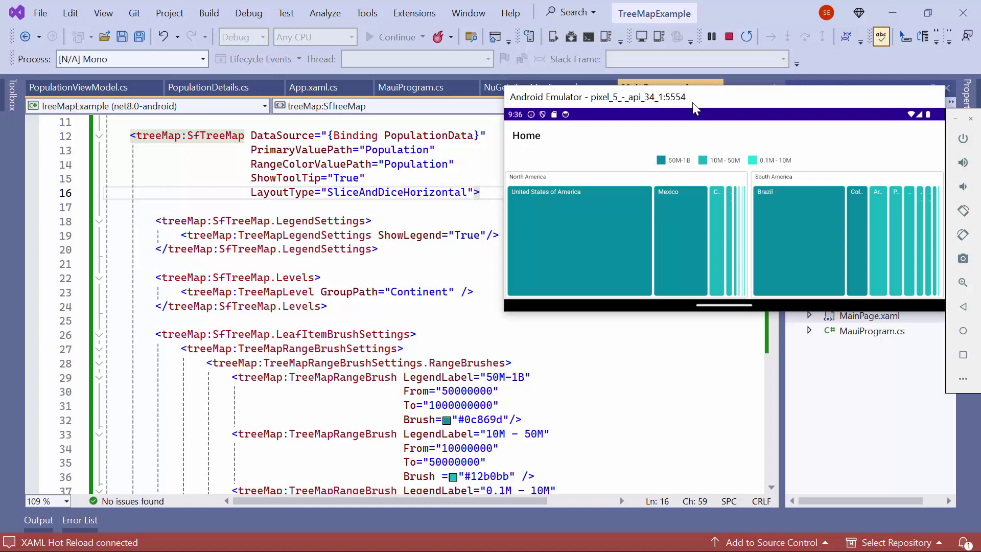
left_click(475, 192)
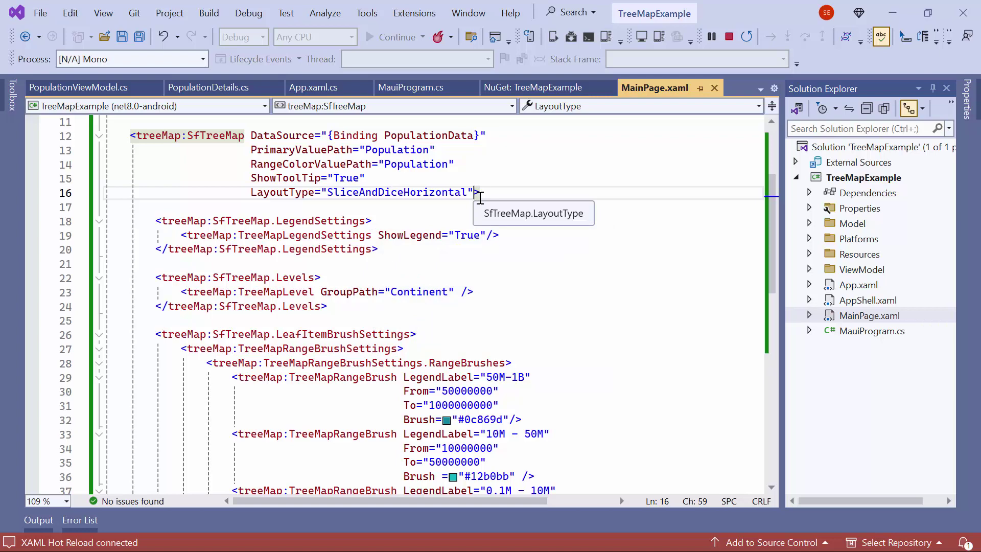
Add SelectionMode="Multiple" to the SfTreeMap tag
key("Return")
type("Se>")
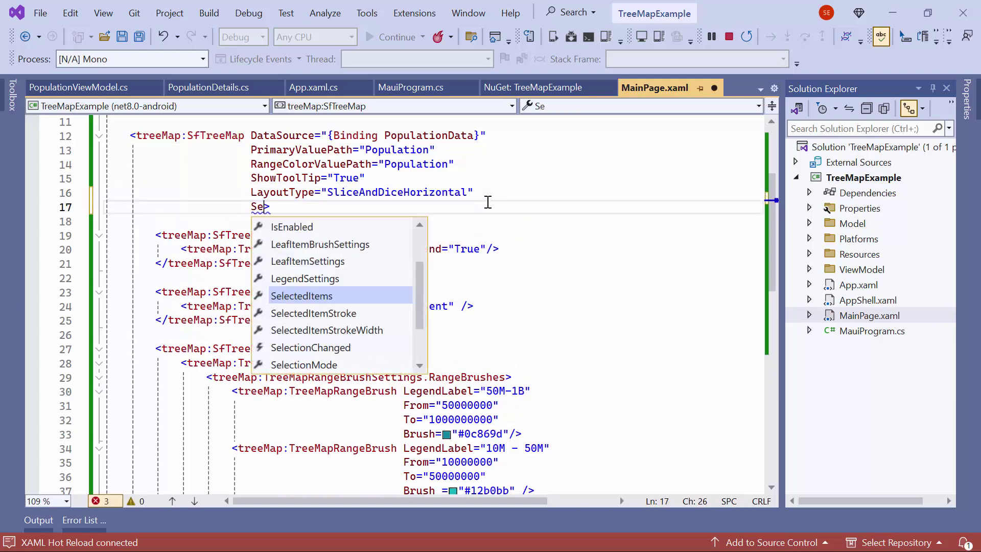
key("Down")
key("Down")
key("Down")
key("Tab")
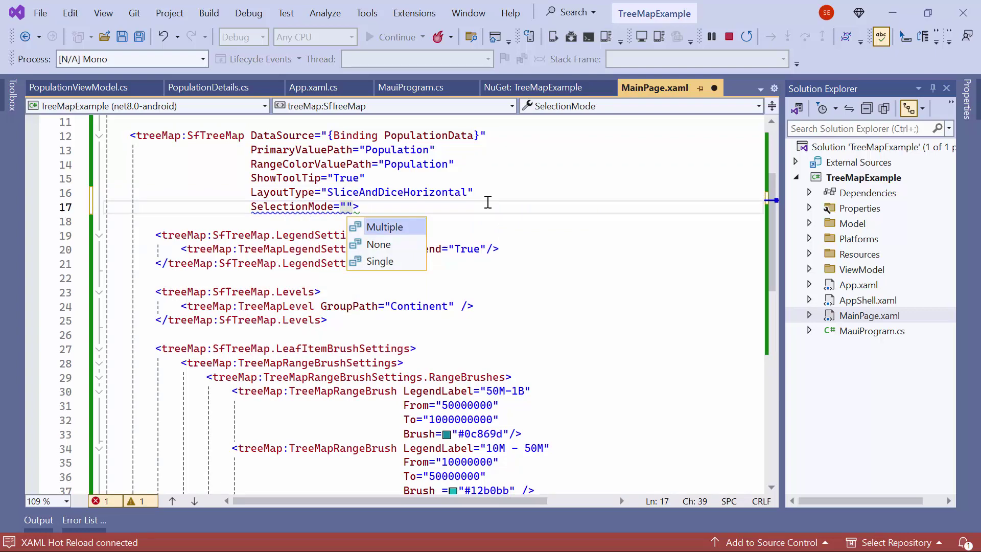
key("Tab")
Select the United States, Mexico, Brazil, Colombia and a small South American tile in the app
key("alt+Tab")
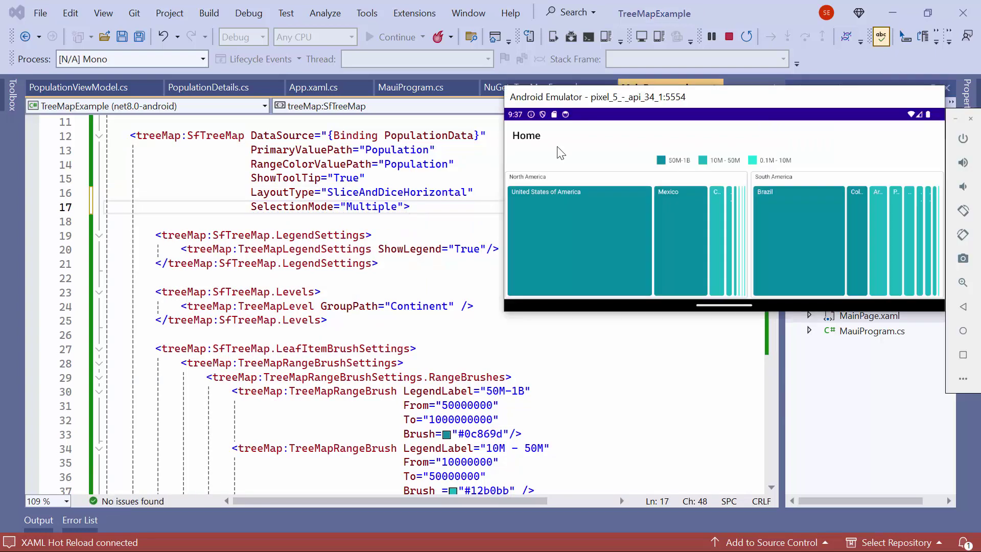
left_click(617, 216)
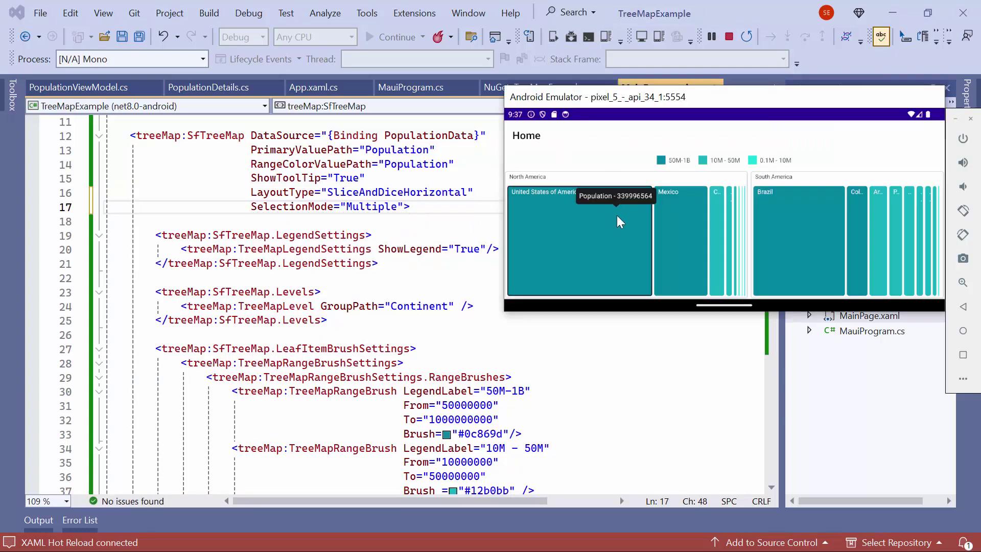
left_click(687, 228)
left_click(815, 235)
left_click(857, 235)
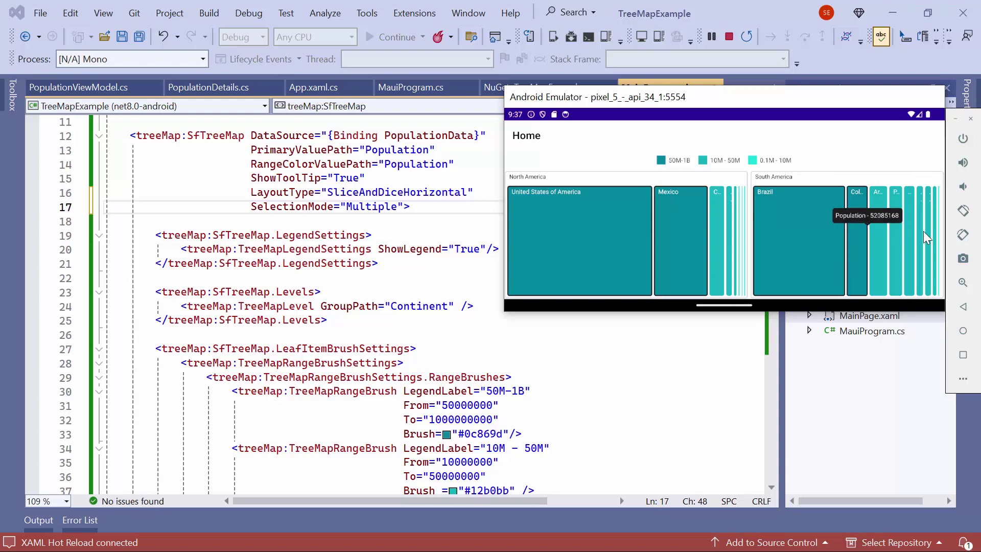
left_click(924, 231)
key("alt+Tab")
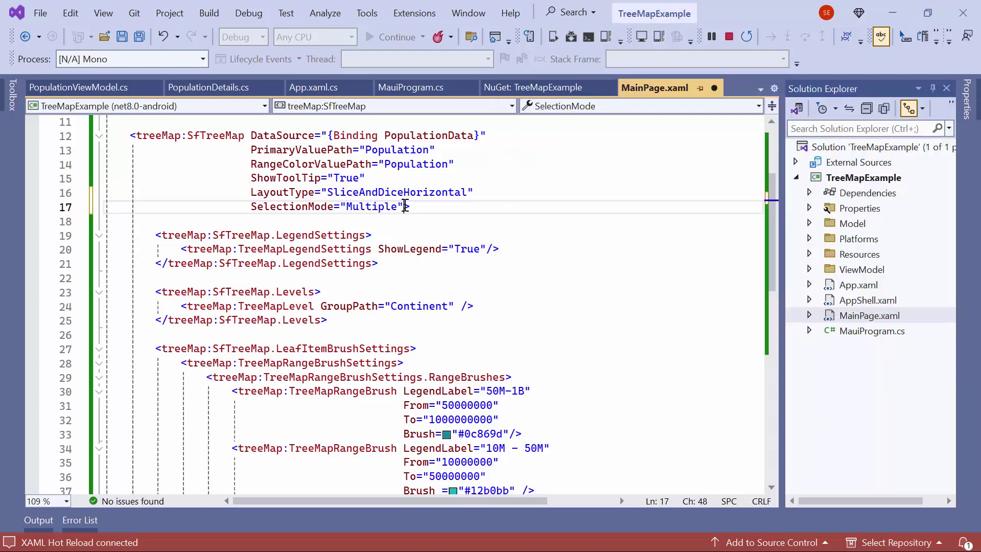
Add SelectedItemStroke="Blue" and SelectedItemStrokeWidth="4" to the SfTreeMap tag
key("Return")
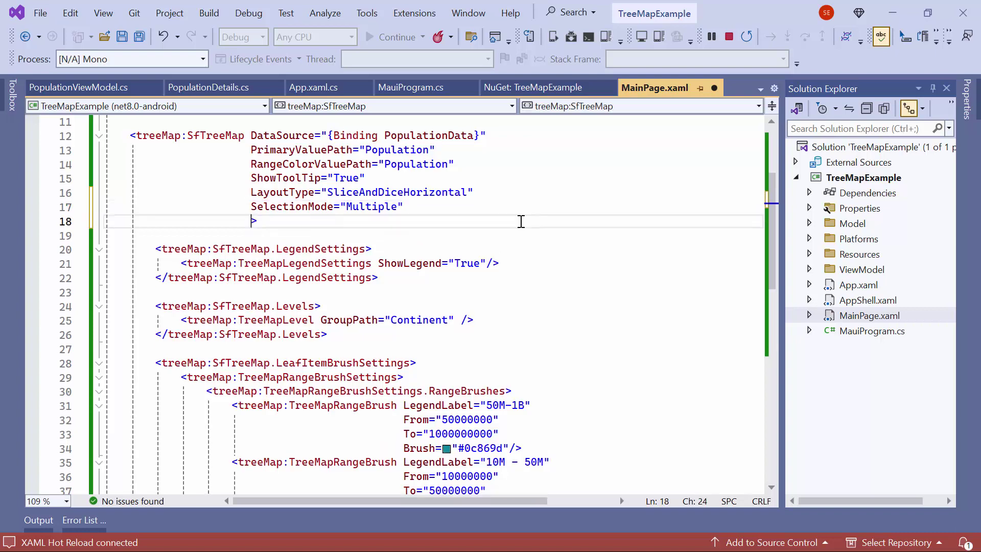
type("Sel")
key("Down")
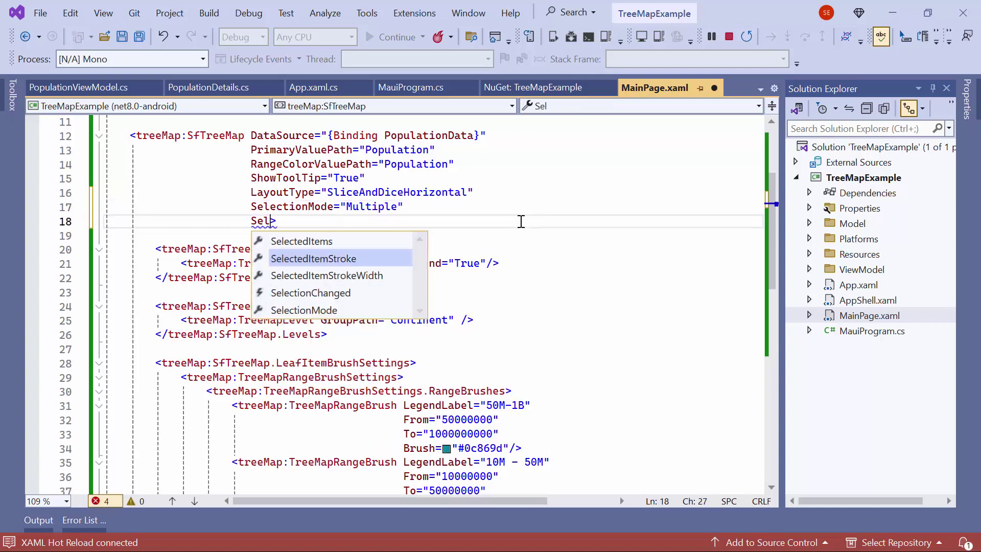
key("Tab")
type("Blu")
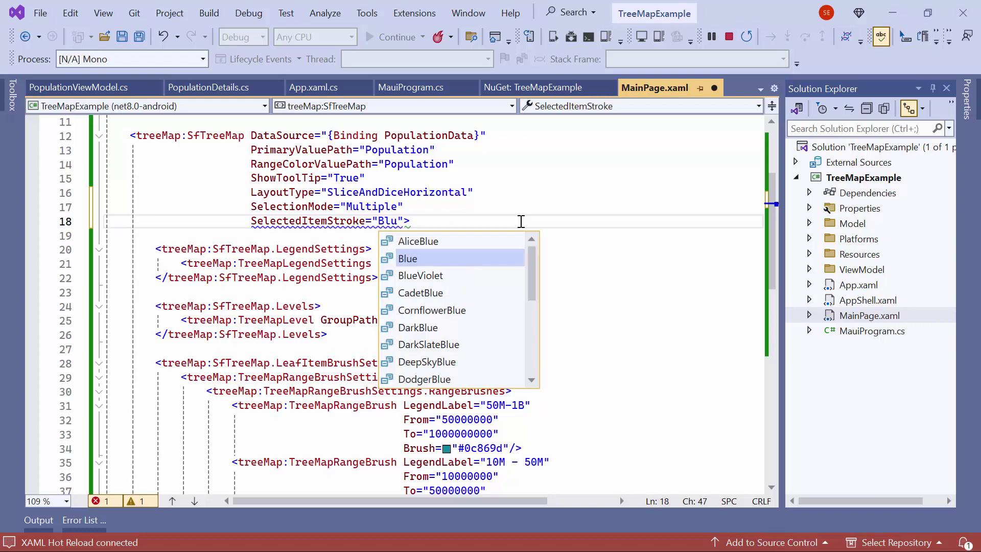
key("Tab")
key("Right")
key("Return")
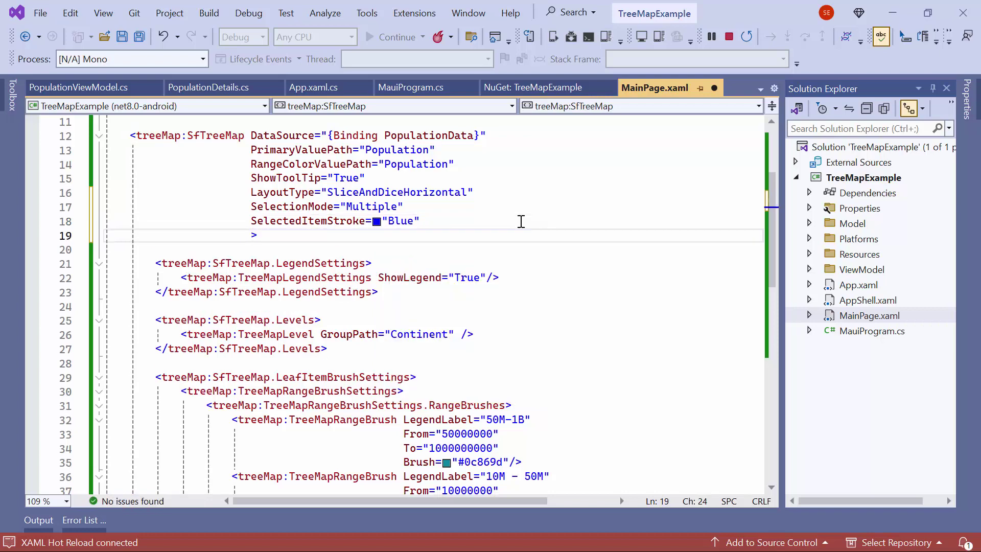
type("Sele")
key("Down")
key("Down")
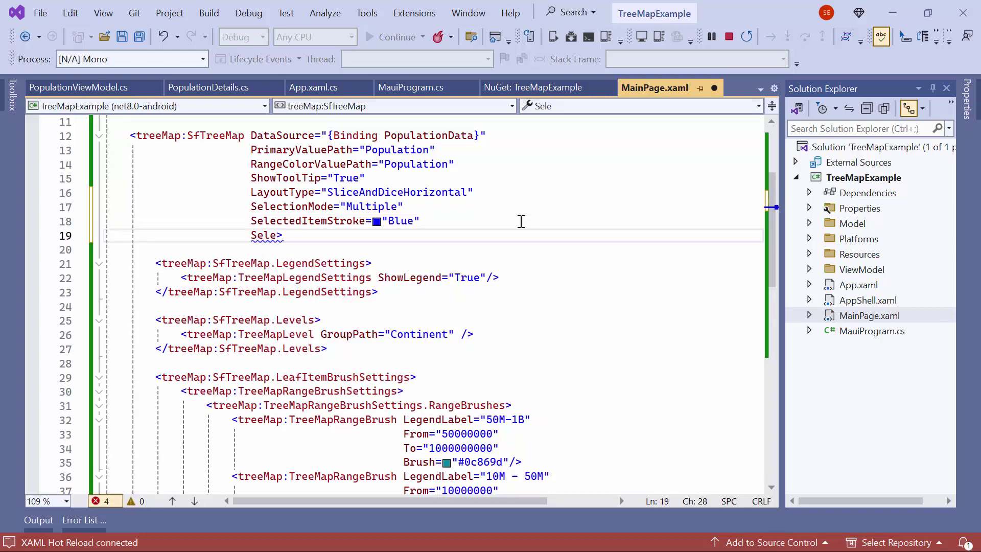
key("Tab")
type("4")
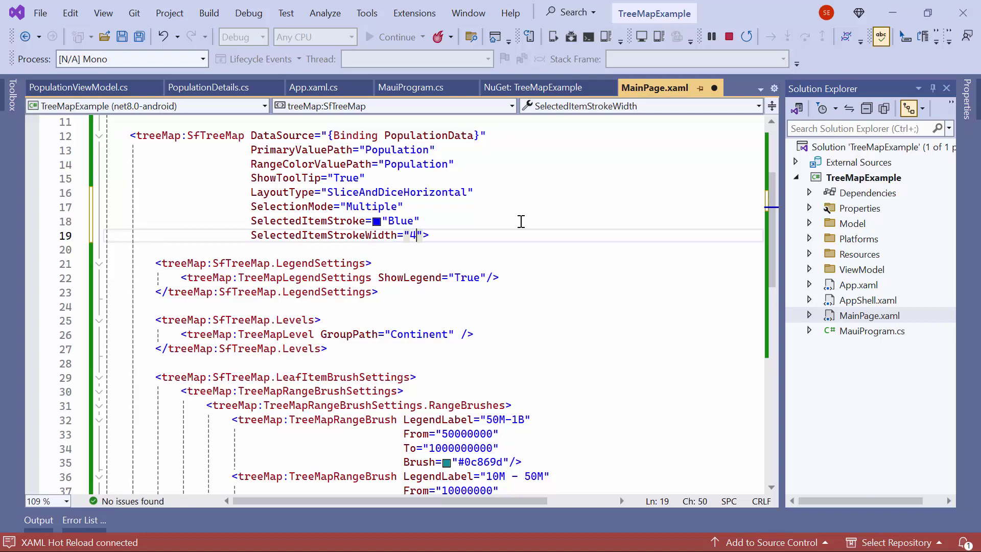
Select United States, Mexico and Brazil in the app to show blue borders
key("alt+Tab")
left_click(628, 263)
left_click(672, 259)
left_click(760, 255)
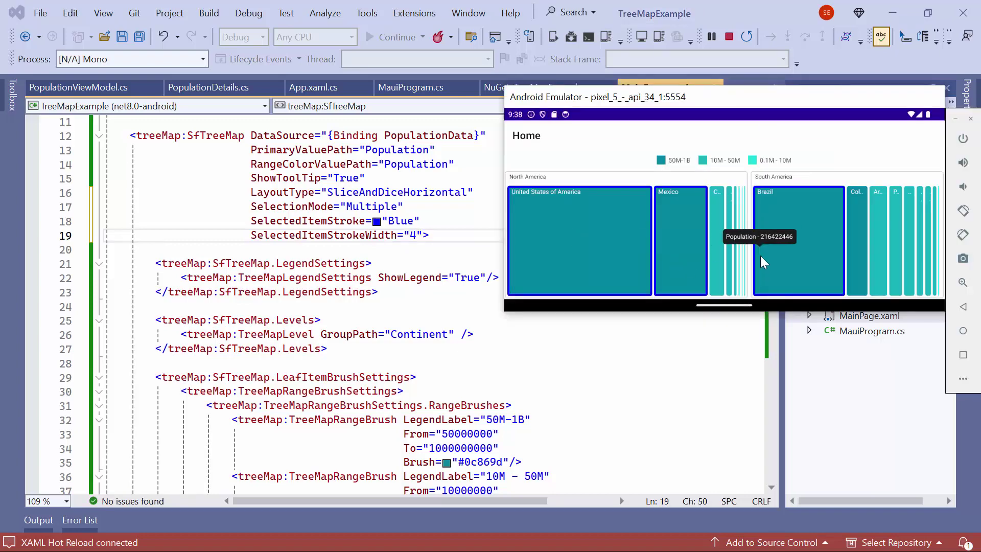